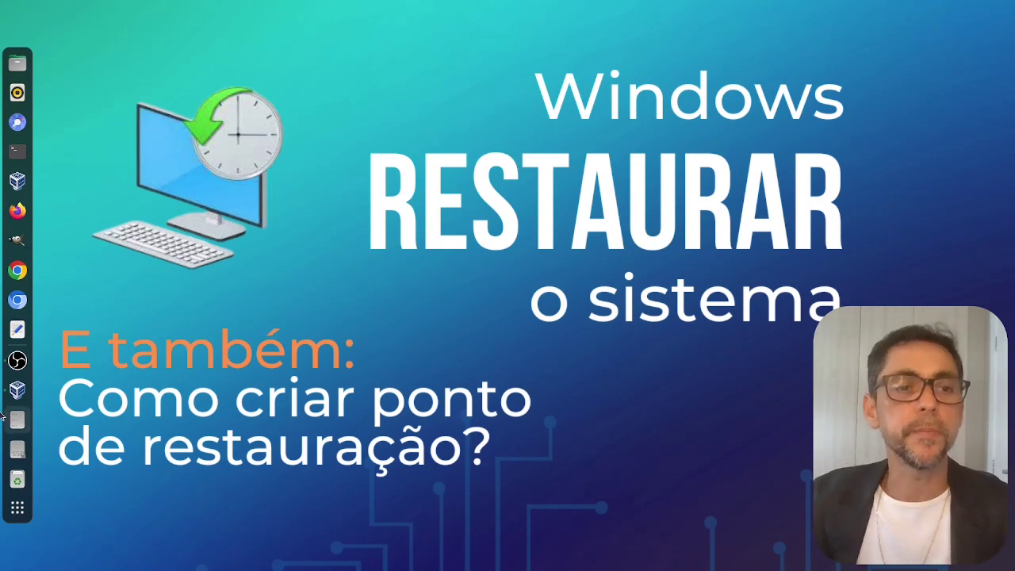
Switch to the running wIN11 virtual machine in VirtualBox and display it in full-screen mode
click(18, 389)
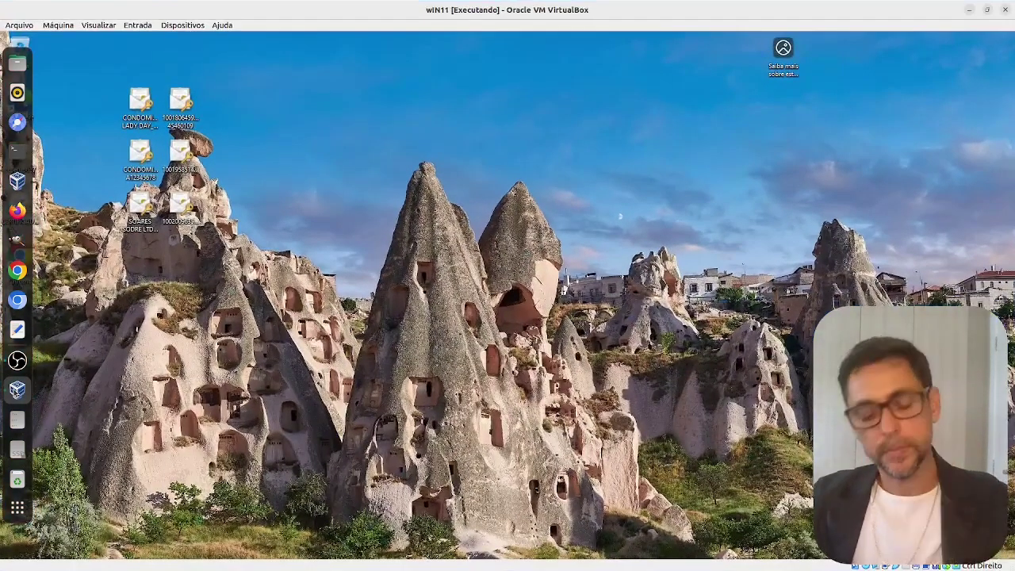
key(Control_R+f)
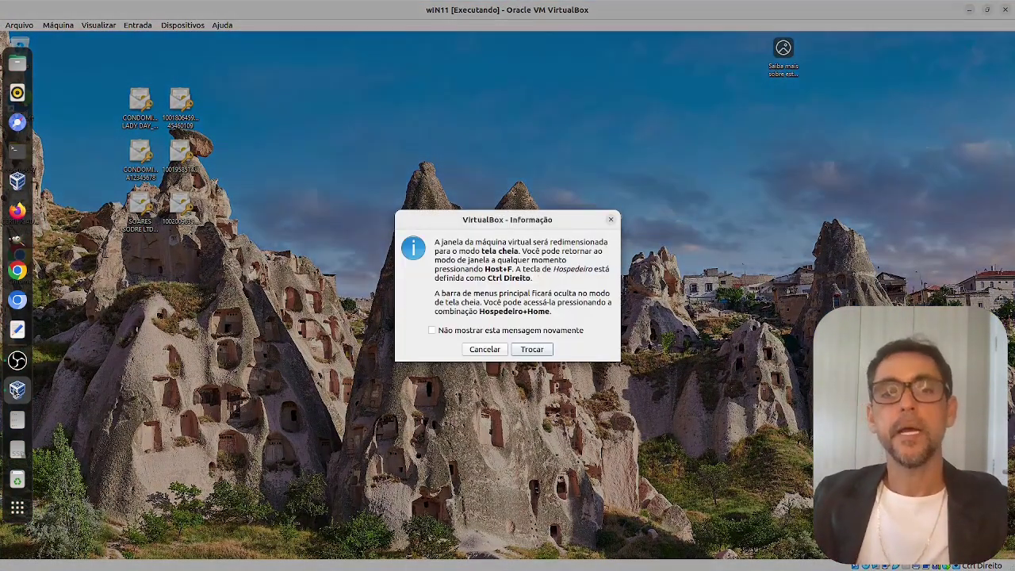
click(529, 350)
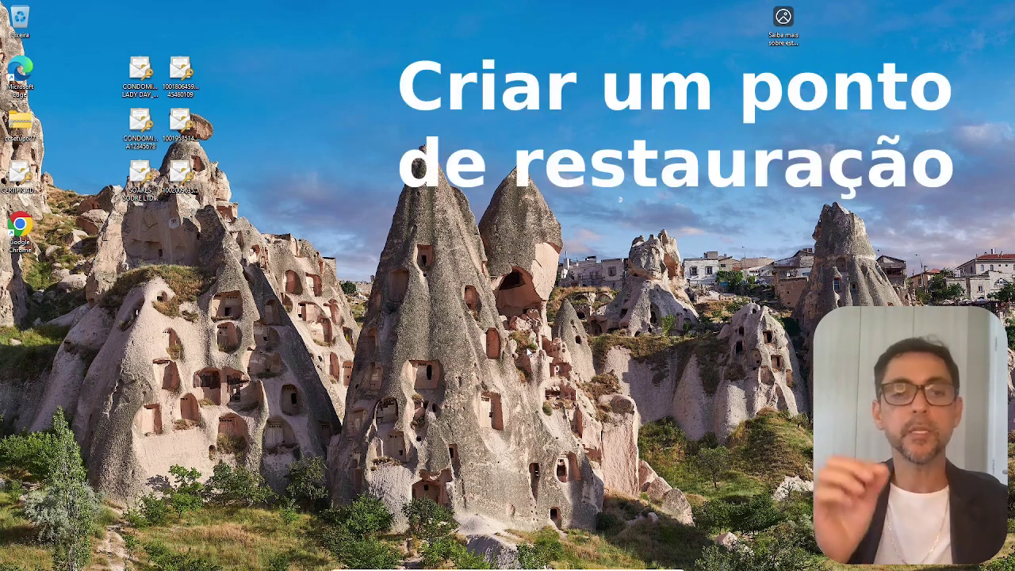
Search Windows for "res", open Criar ponto de restauração, and move its dialog towards the middle of the desktop
key(super)
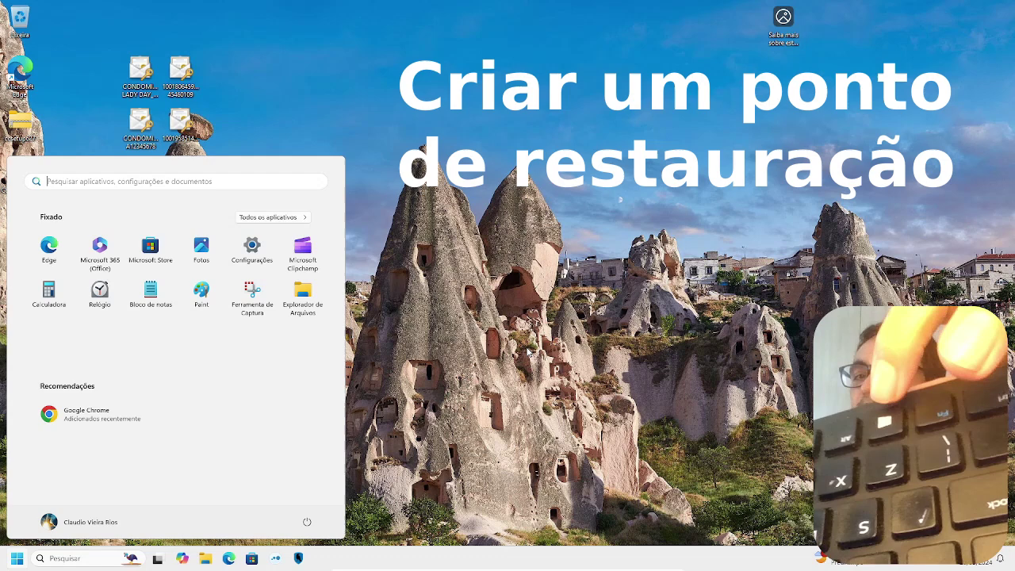
key(super)
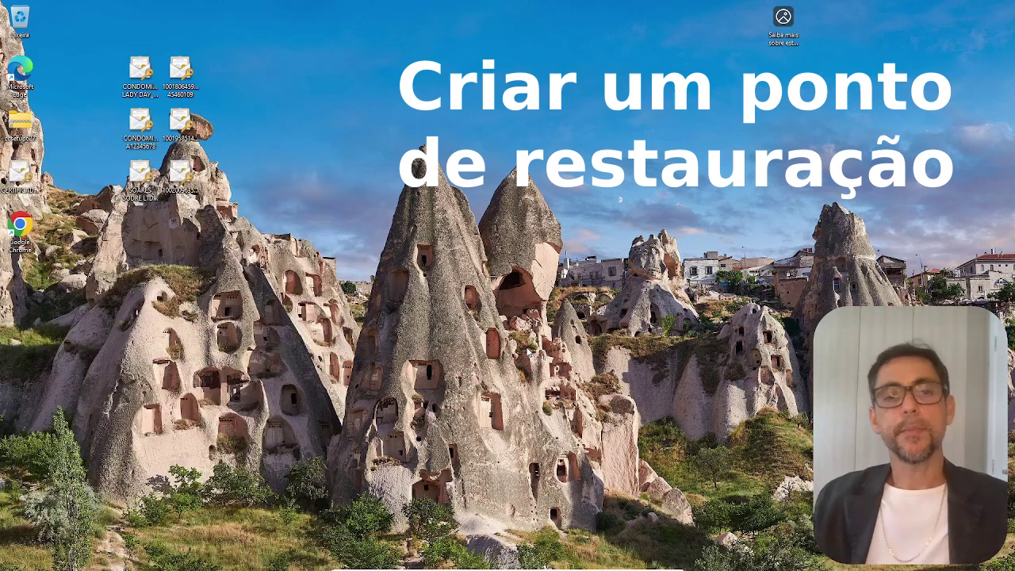
key(super)
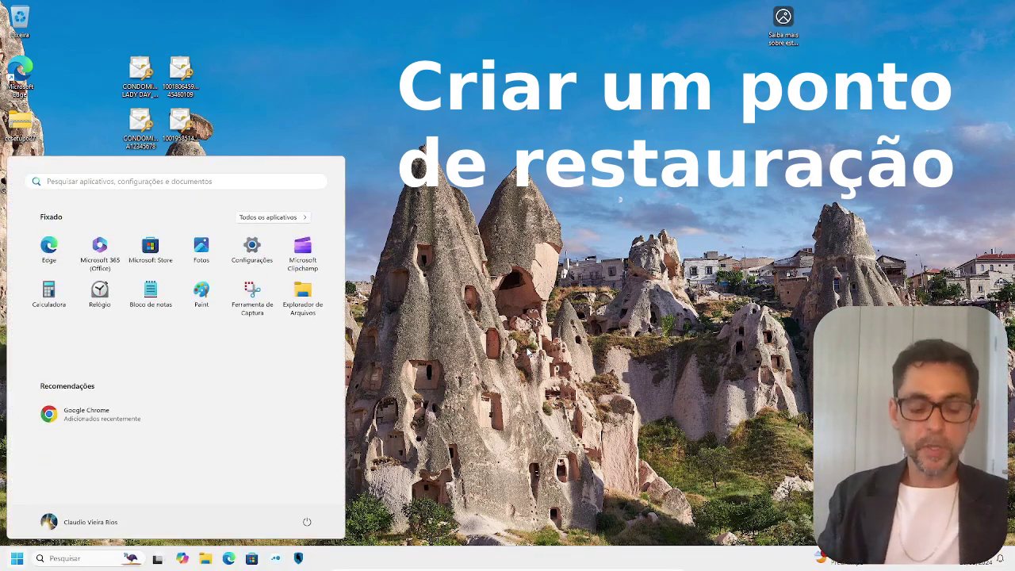
text(rec)
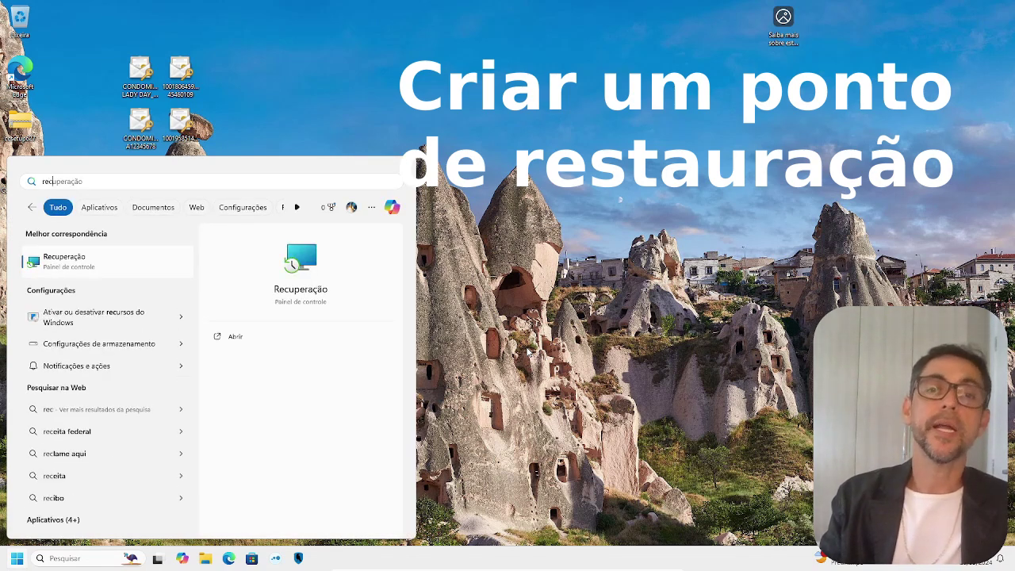
key(BackSpace)
key(BackSpace)
key(BackSpace)
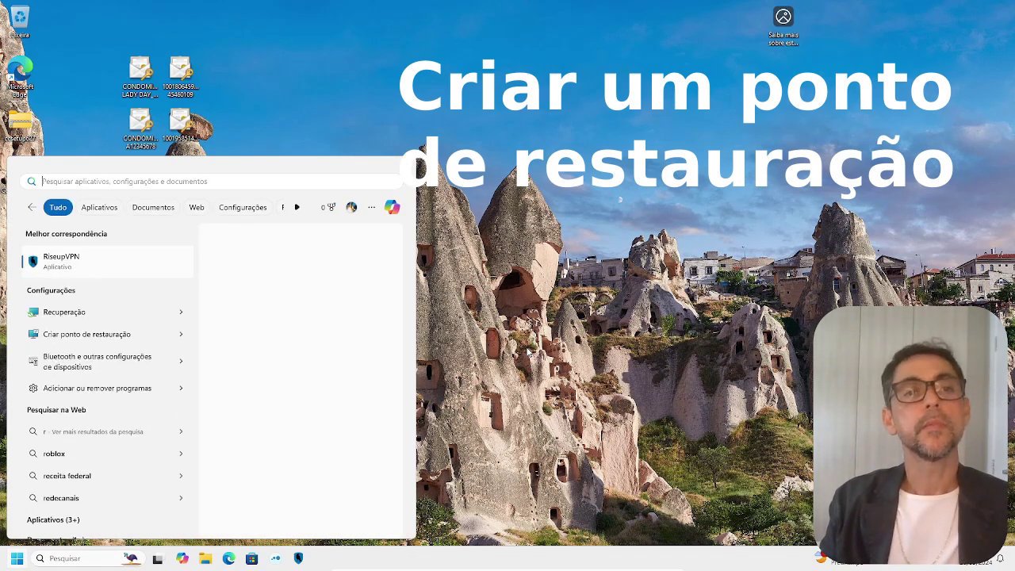
text(res)
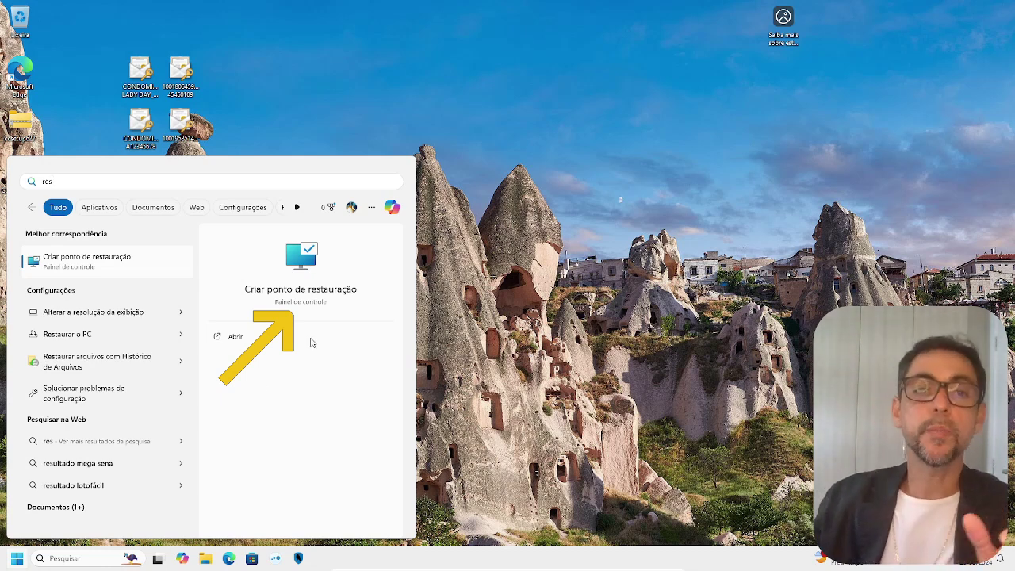
click(315, 292)
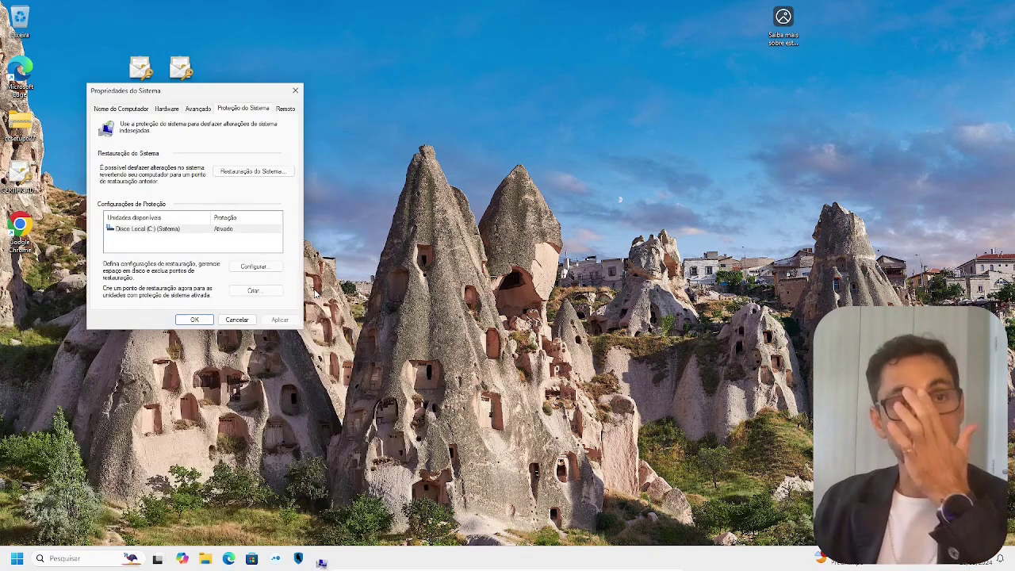
drag(193, 96, 407, 181)
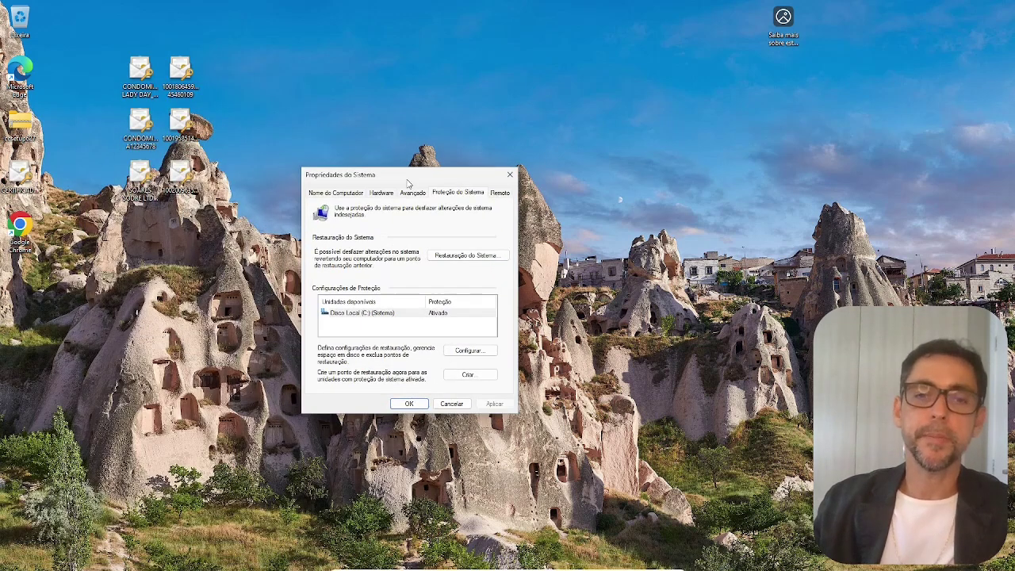
Disable system protection for Disco Local (C:) and confirm turning it off
click(375, 316)
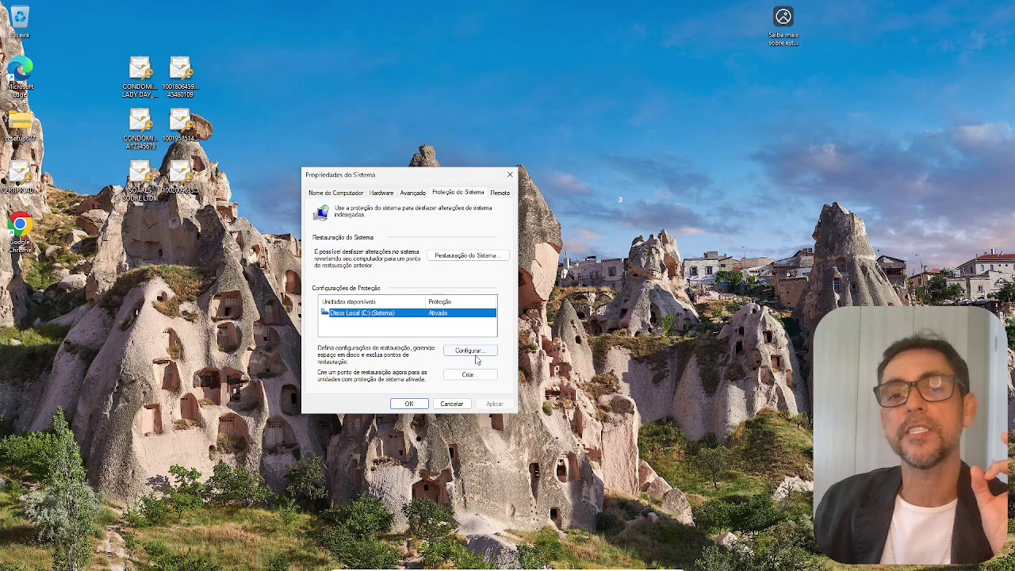
click(470, 351)
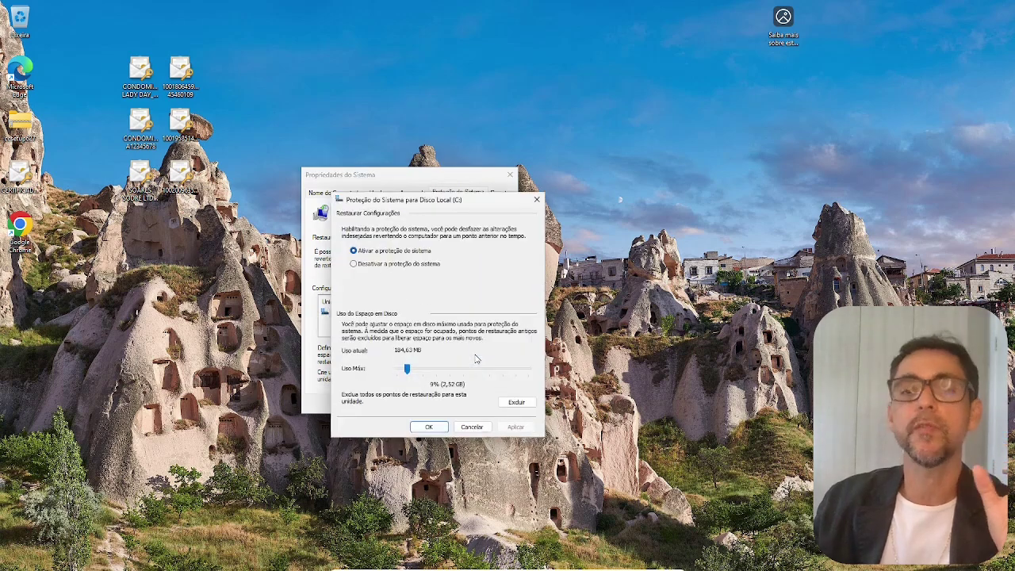
click(373, 265)
click(438, 428)
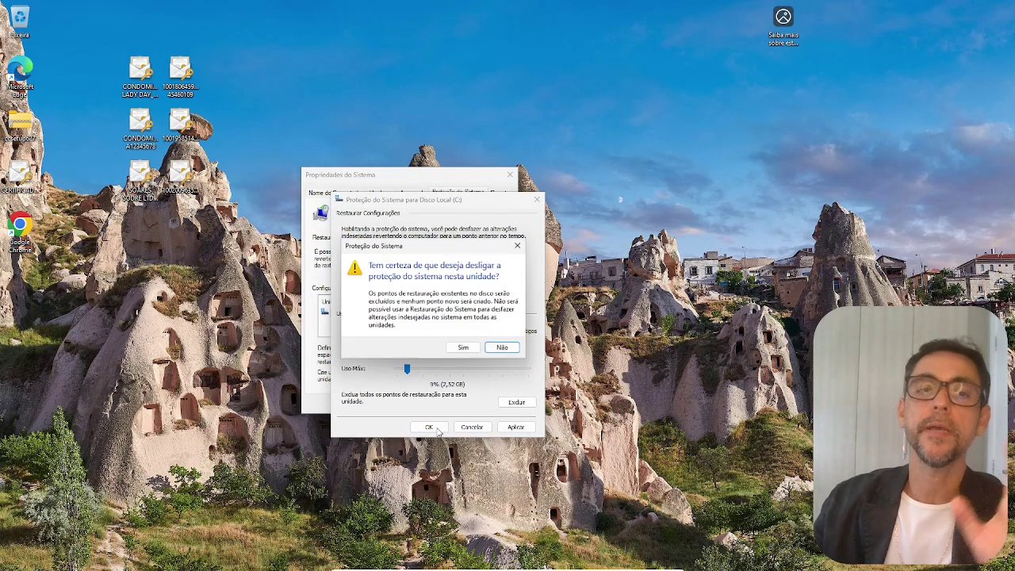
click(464, 348)
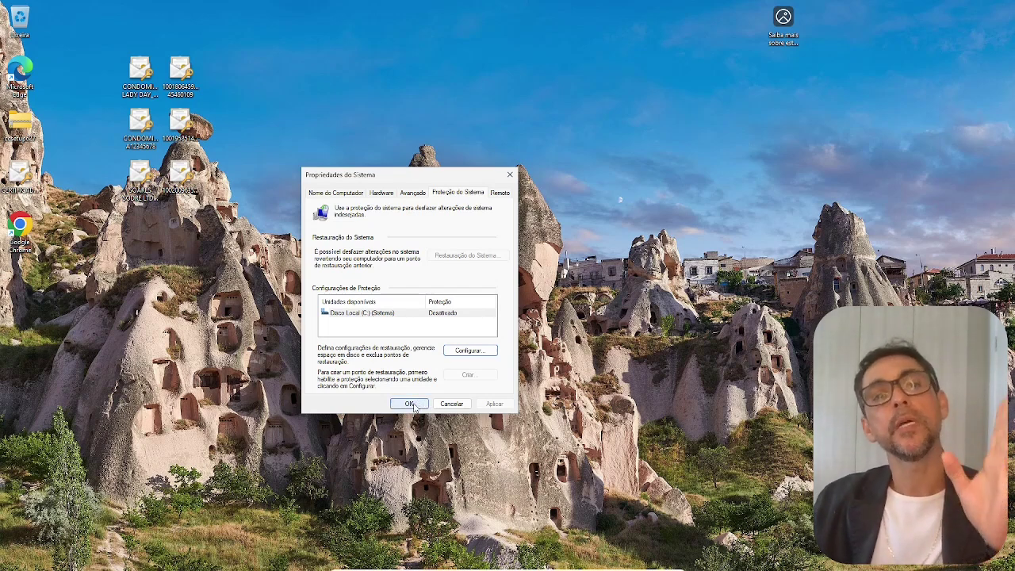
Search Windows for "res" and bring up Criar ponto de restauração again
key(super)
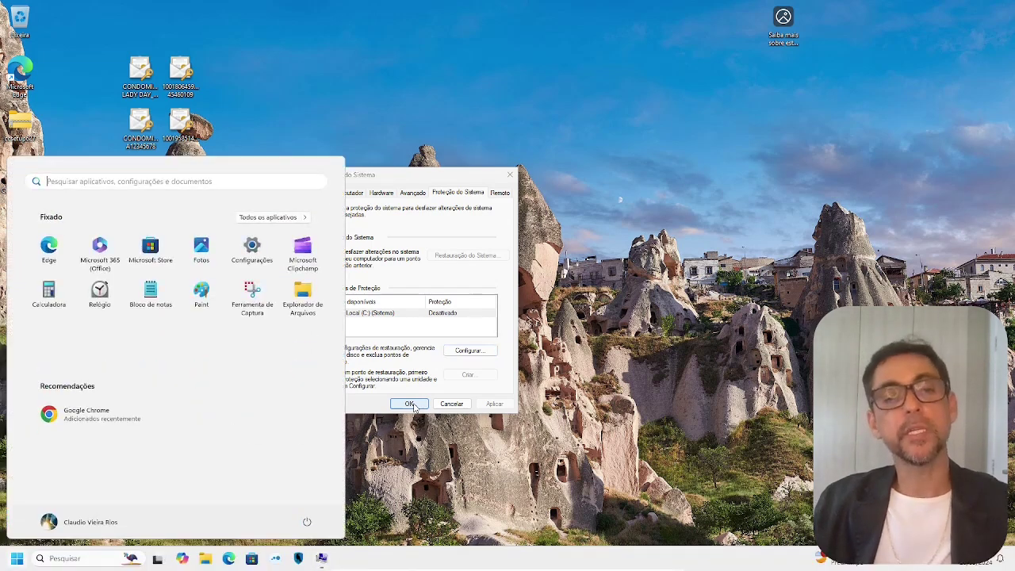
text(re)
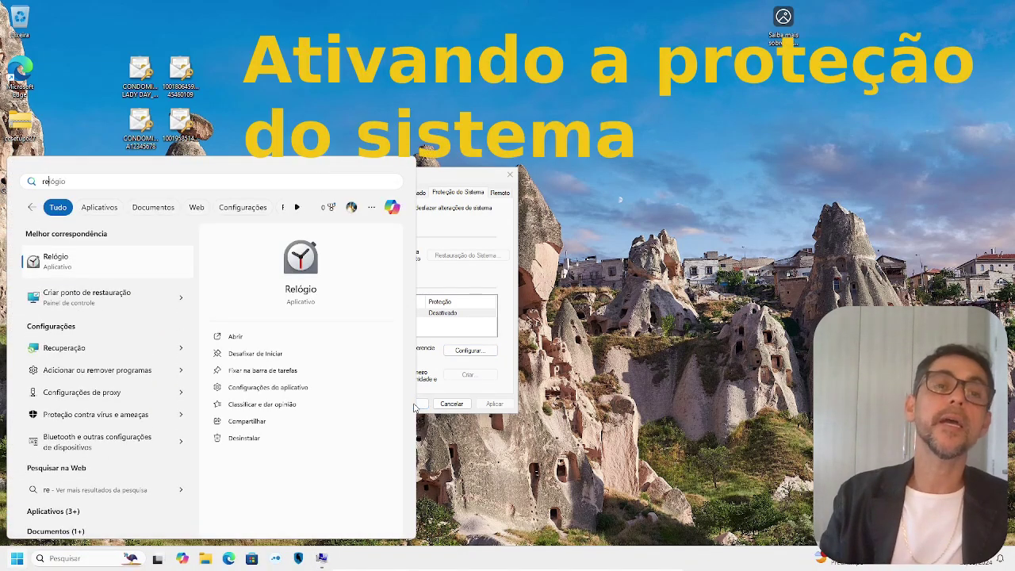
text(st)
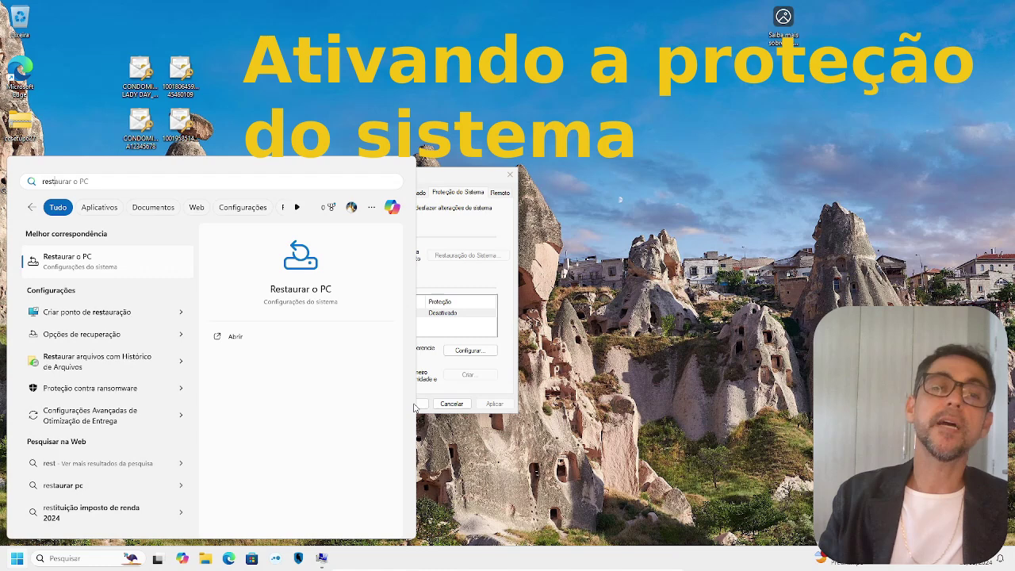
key(BackSpace)
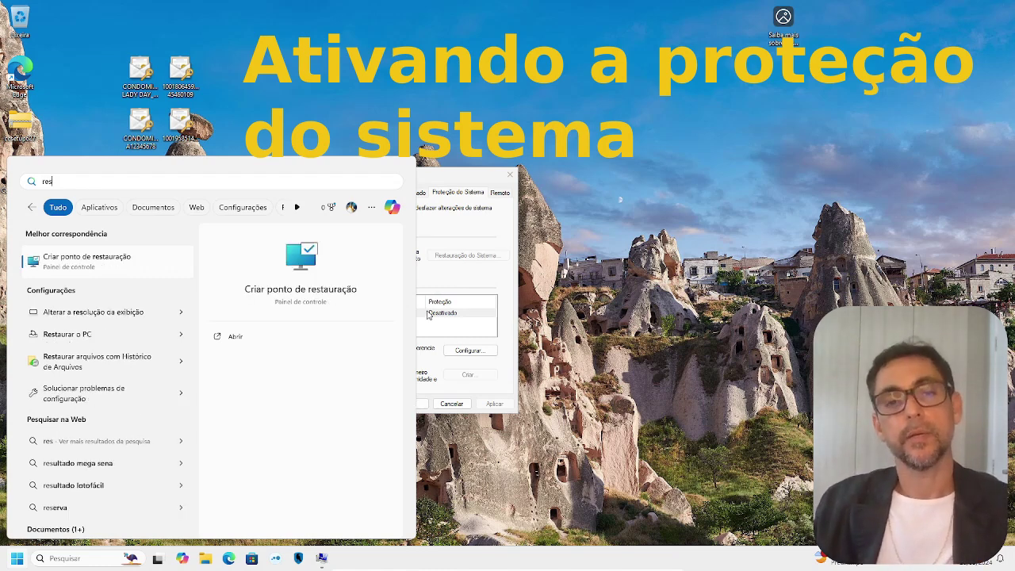
click(333, 297)
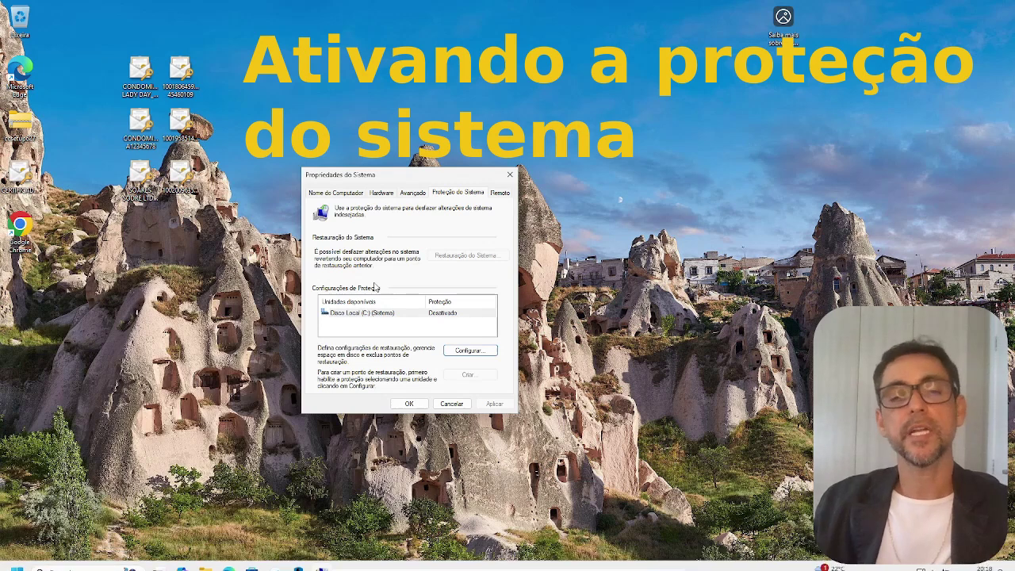
Activate system protection for Disco Local (C:), apply it, and close the system properties
click(472, 351)
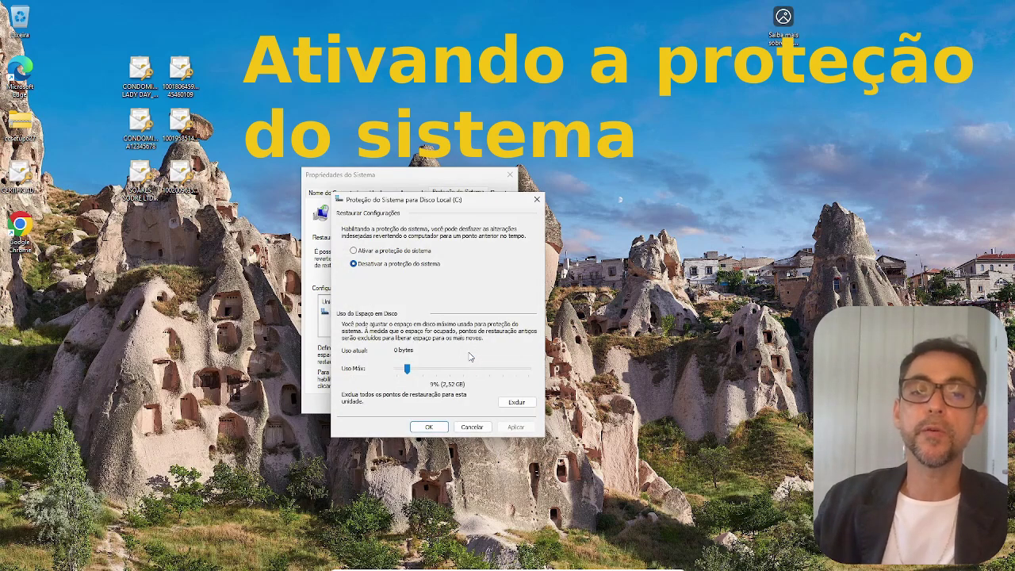
click(361, 252)
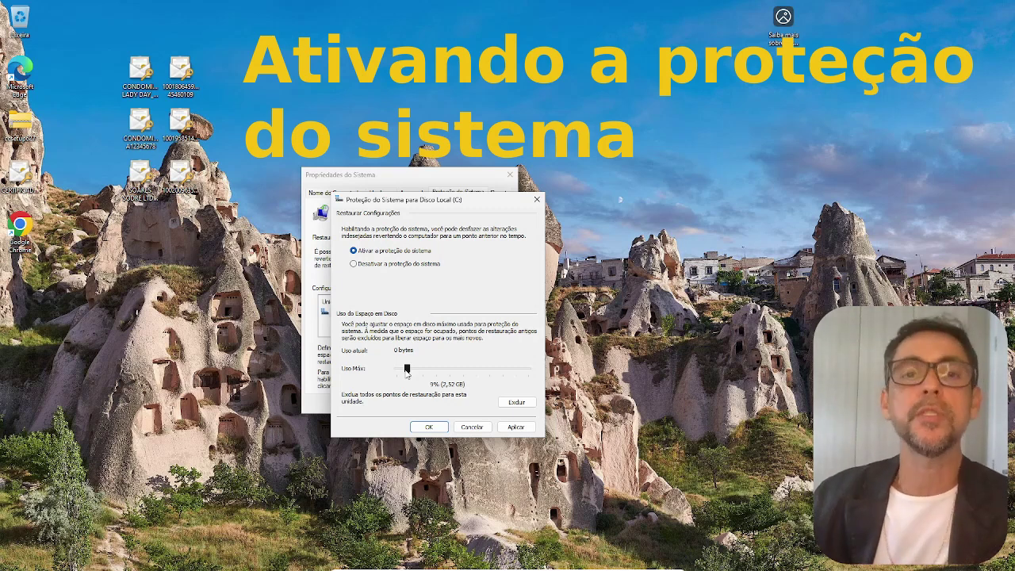
click(428, 426)
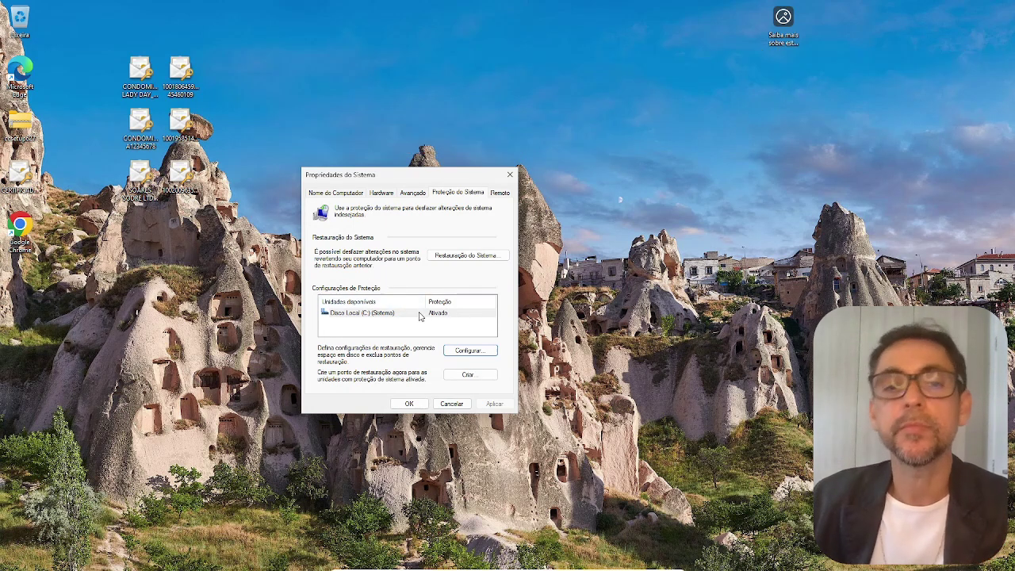
click(409, 404)
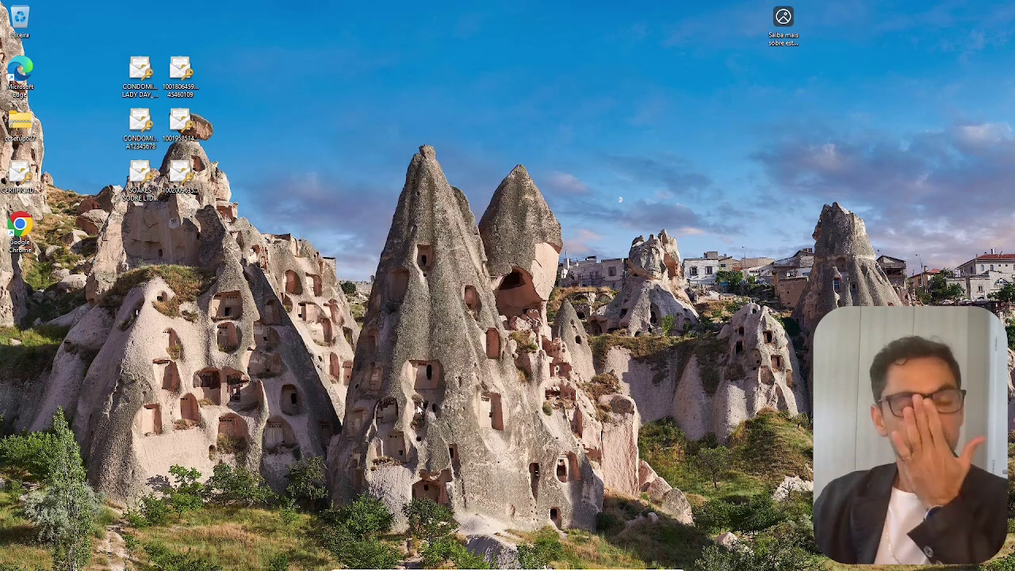
Search Windows for "re", open Criar ponto de restauração, and move its dialog away from the desktop icons
key(super)
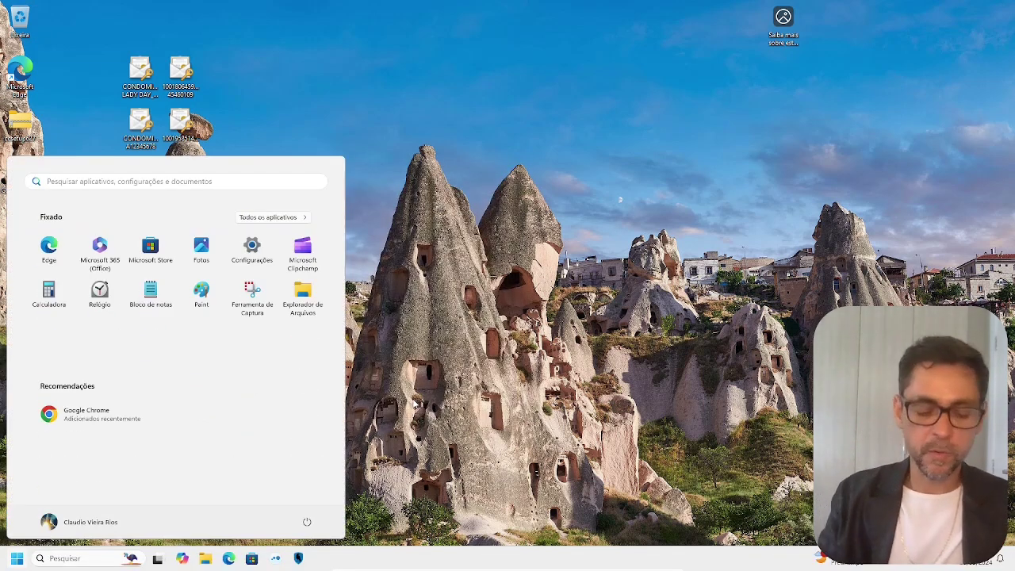
text(re)
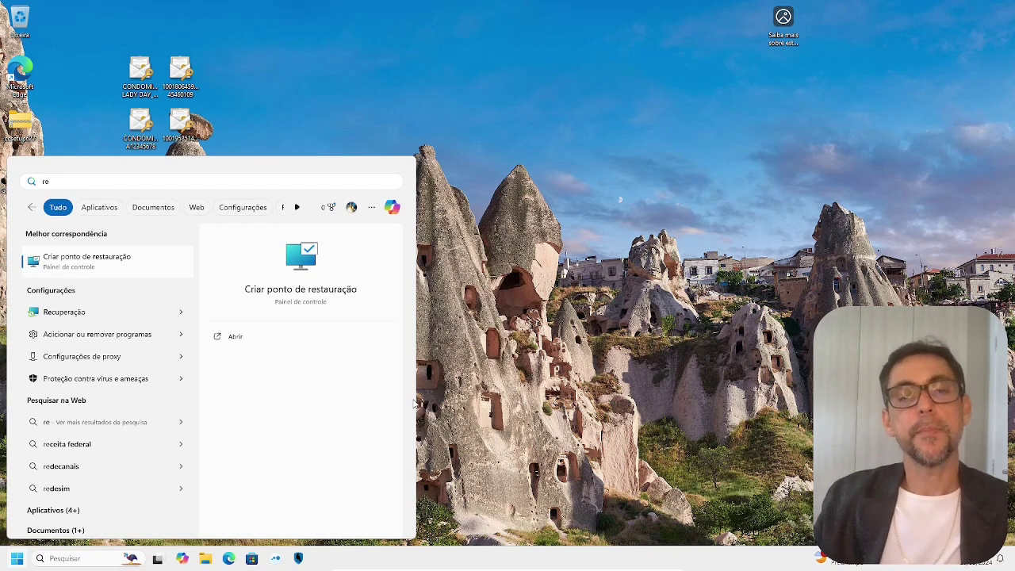
click(344, 288)
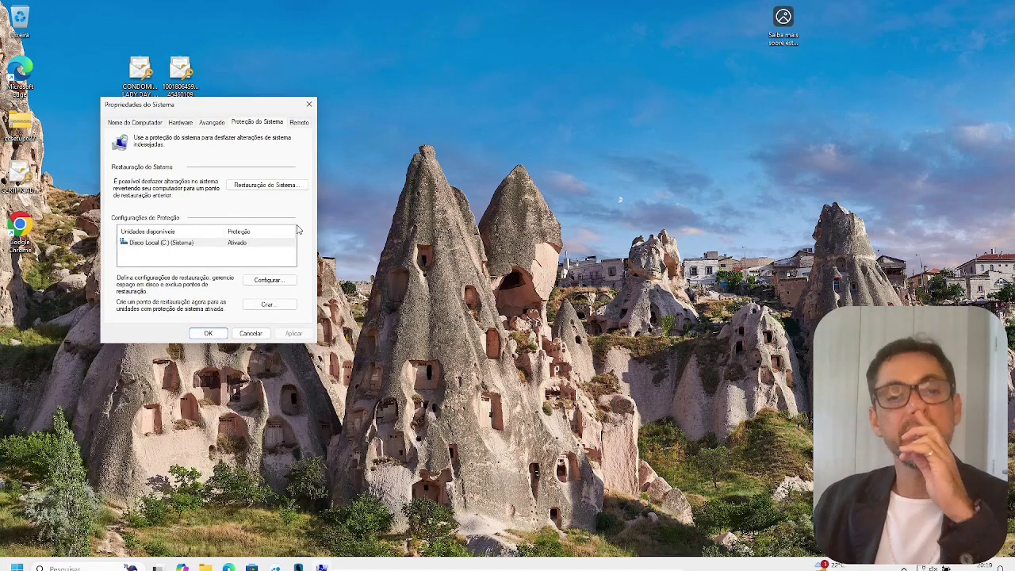
drag(229, 111, 461, 166)
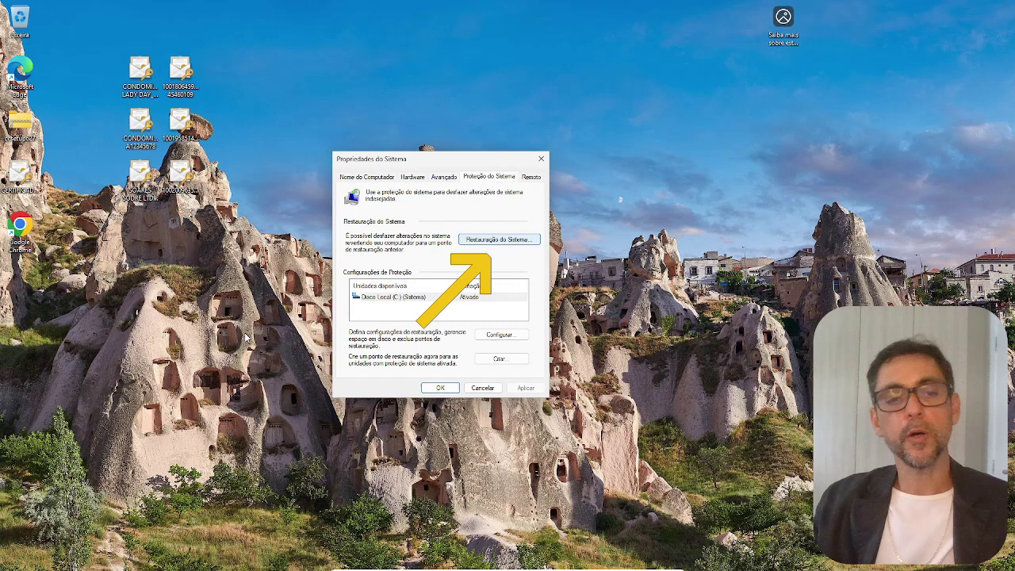
Search Windows for "rec", open Recuperação to review its advanced recovery tools, and close that window
key(super)
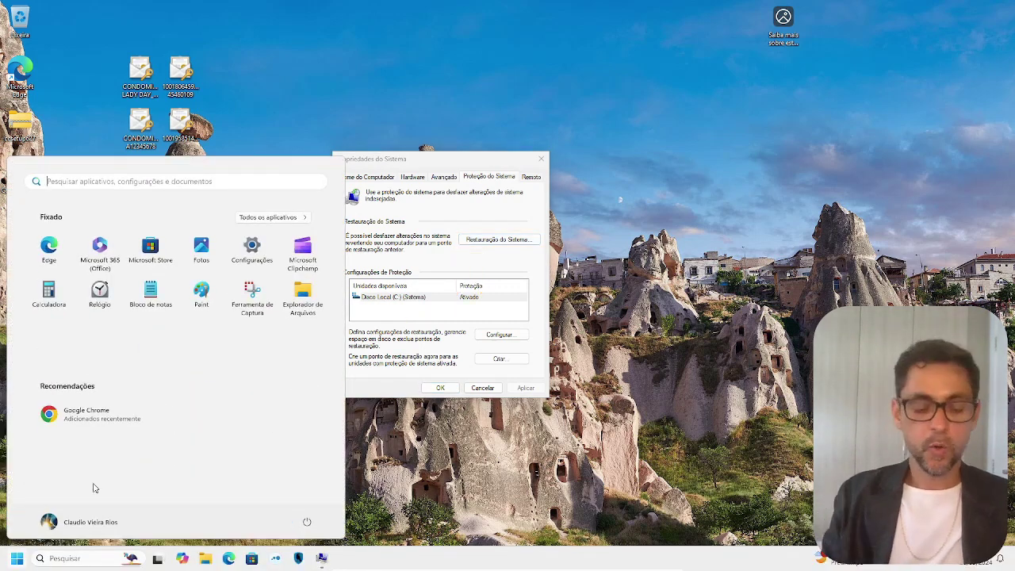
text(rec)
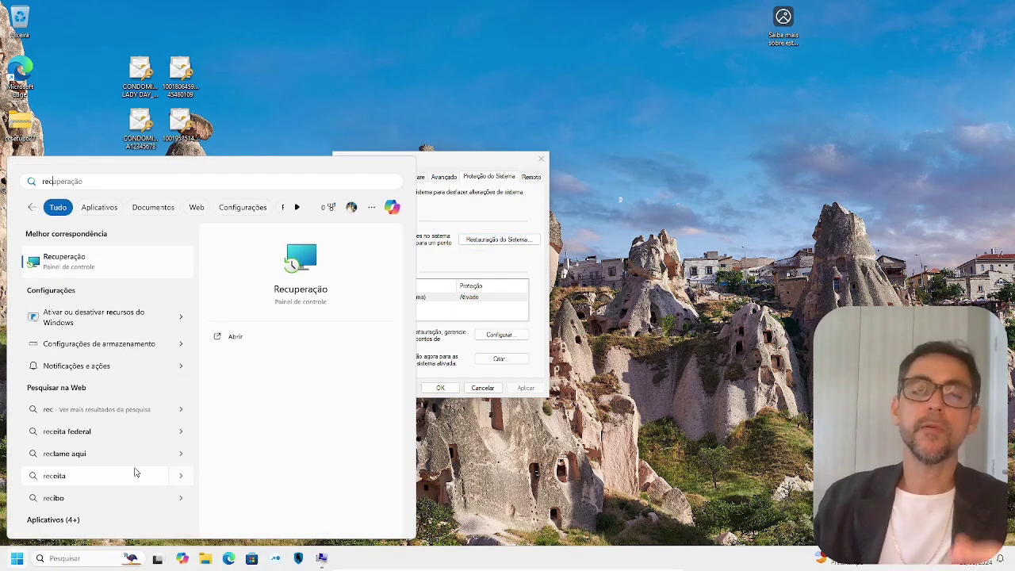
click(312, 293)
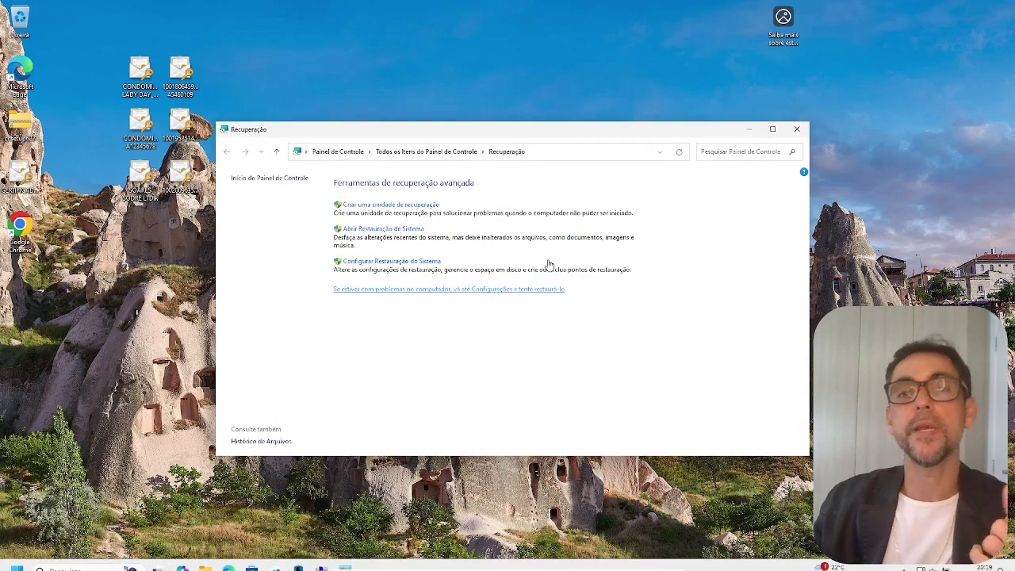
drag(518, 136, 711, 218)
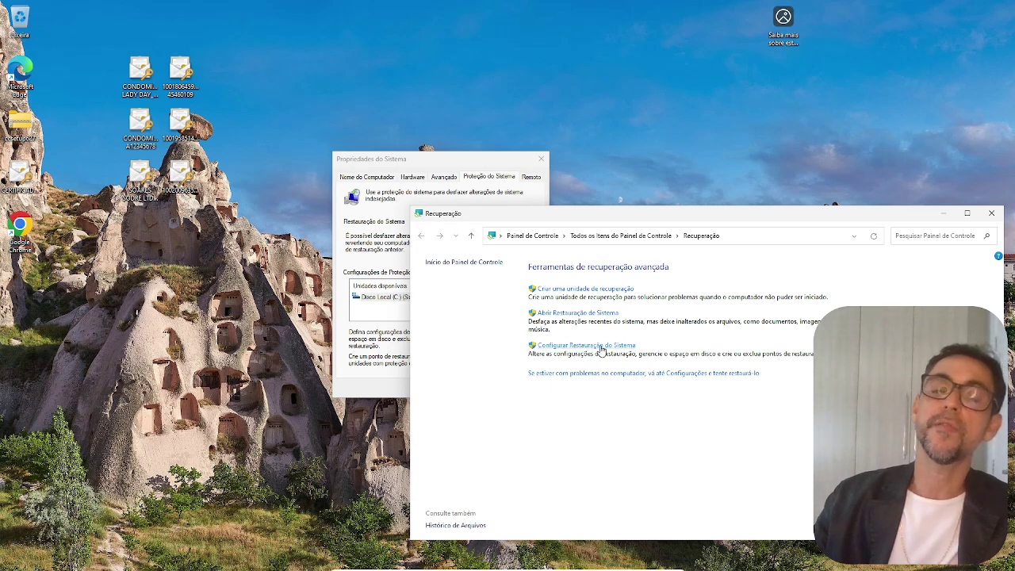
click(991, 214)
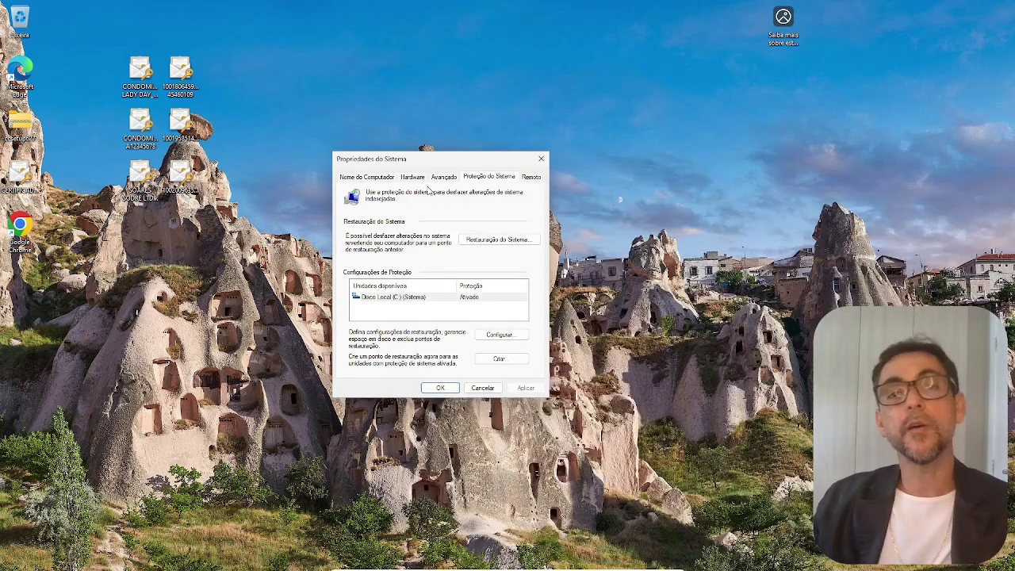
Launch Restauração do Sistema from the system protection settings to check for available restore points
drag(431, 165, 405, 153)
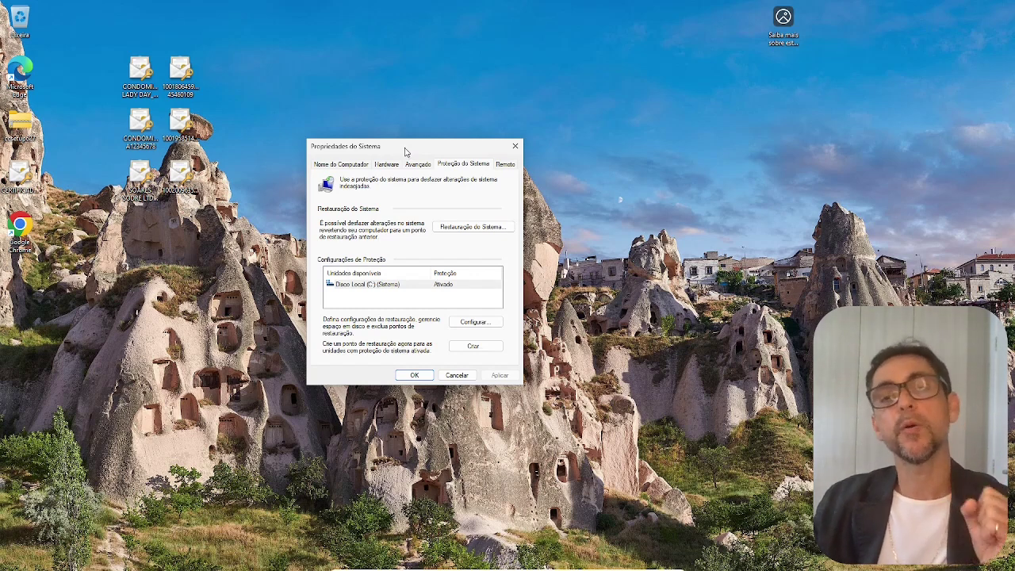
click(472, 227)
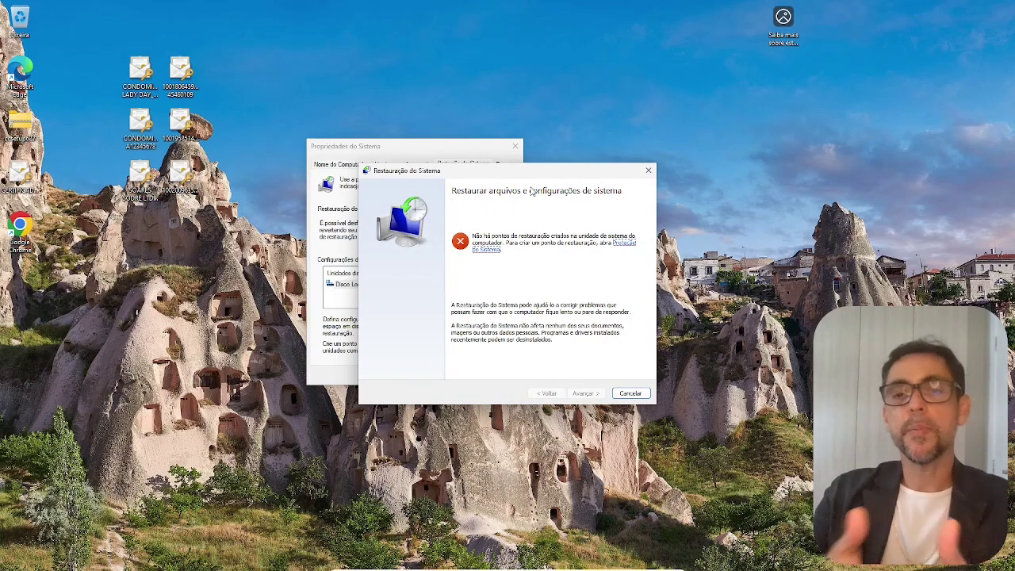
Cancel the Restauração do Sistema wizard and close the system properties dialog to return to the desktop
click(631, 393)
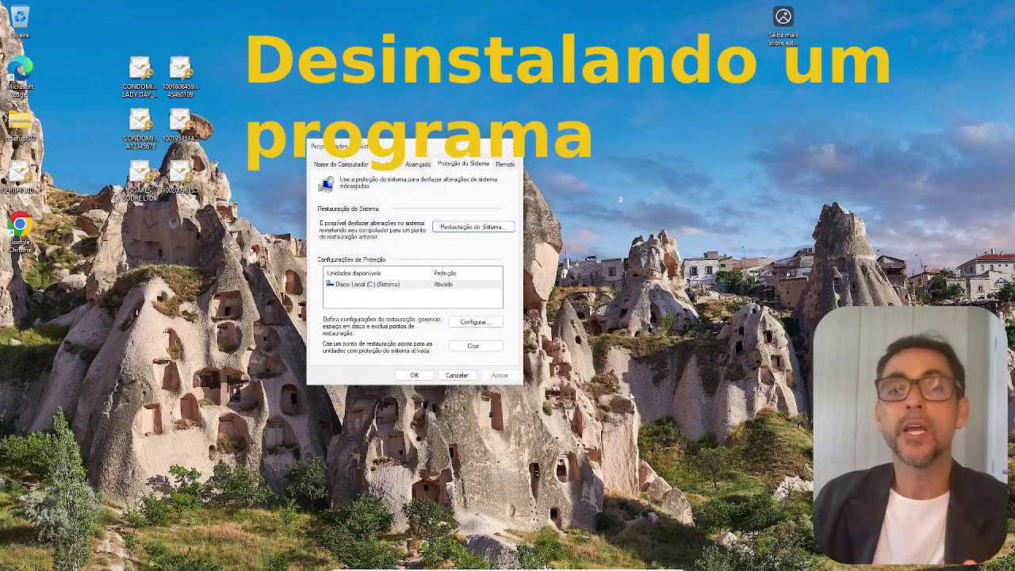
click(456, 375)
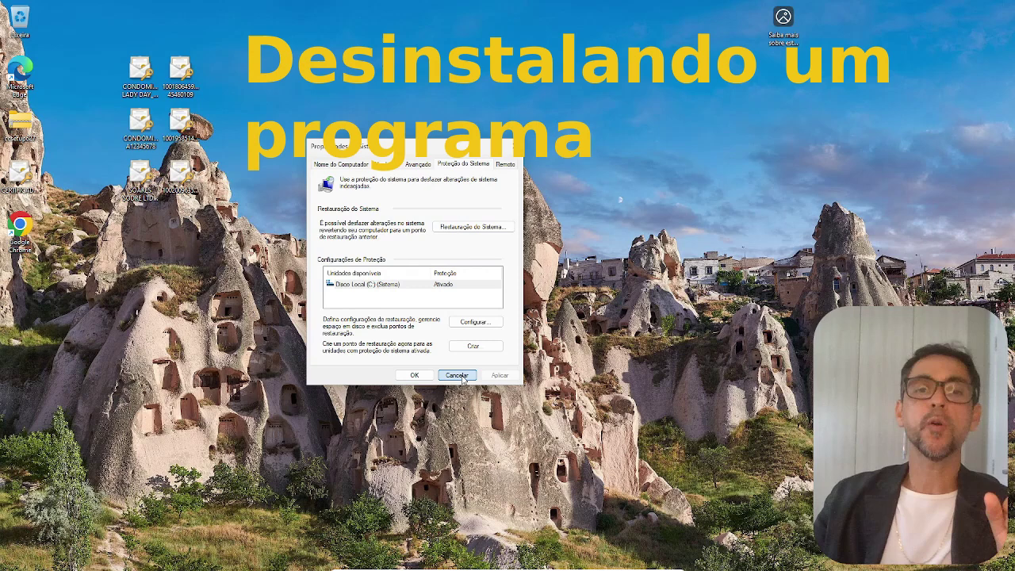
key(super)
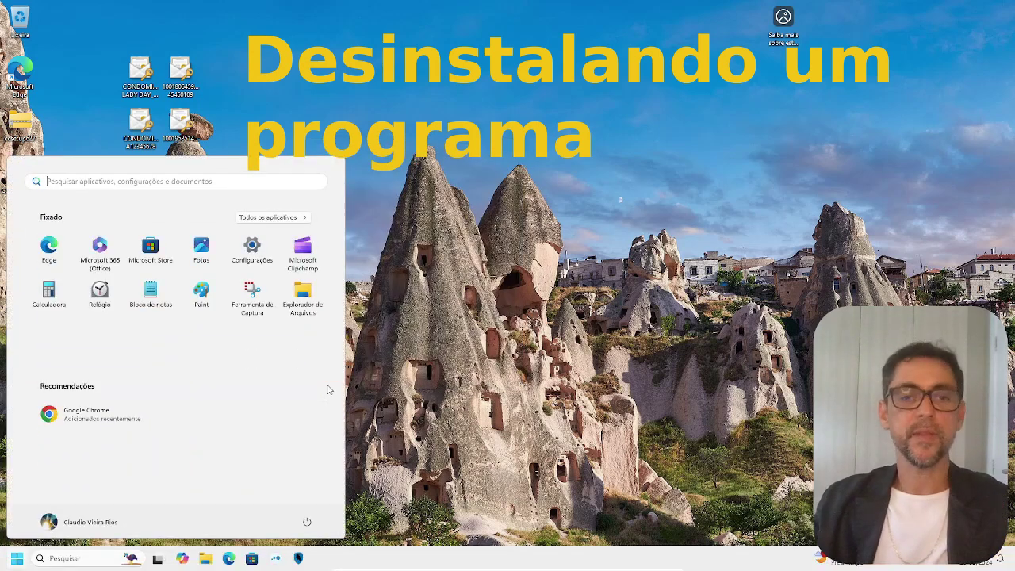
click(362, 364)
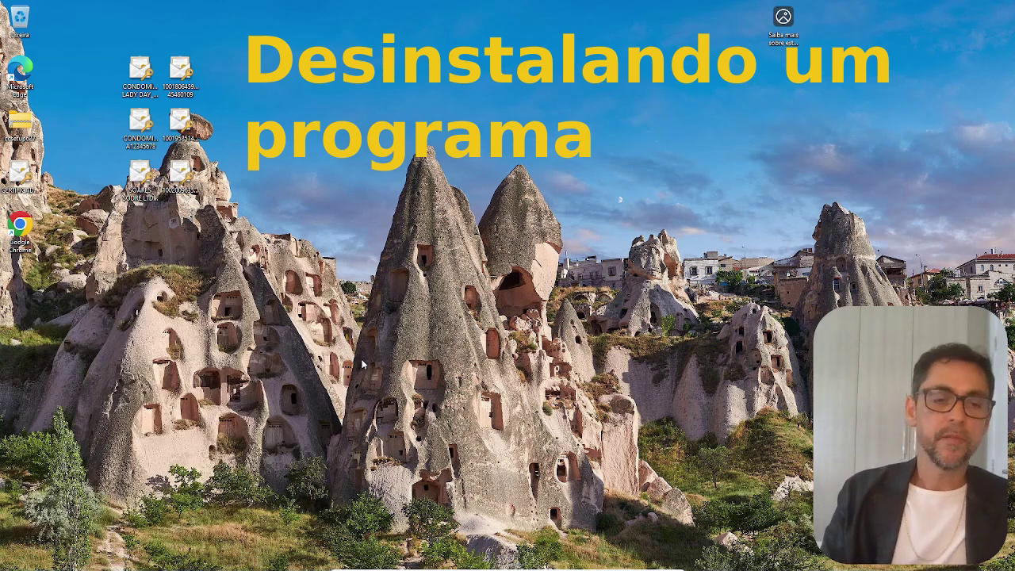
key(super)
text(remo)
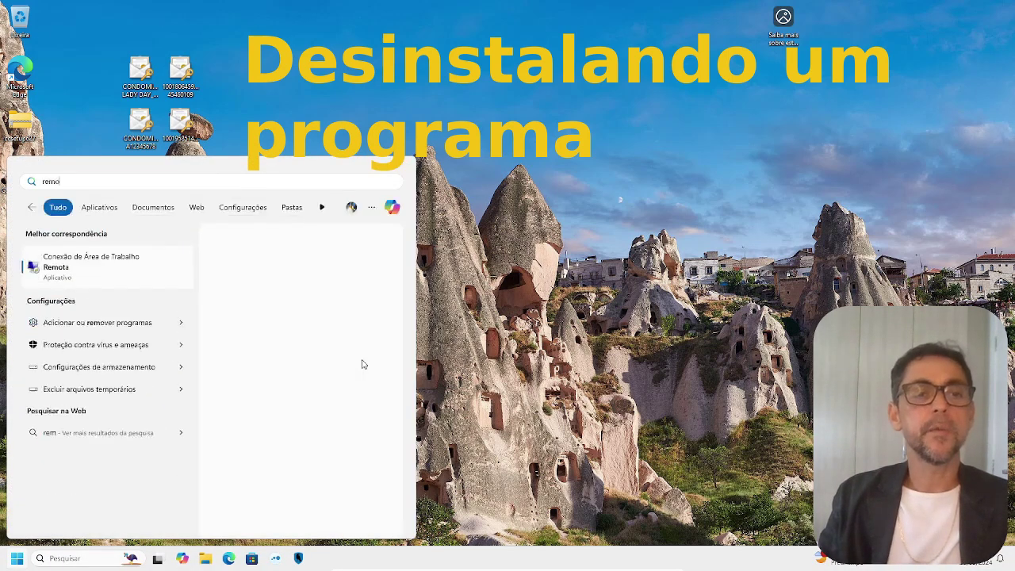
text(v)
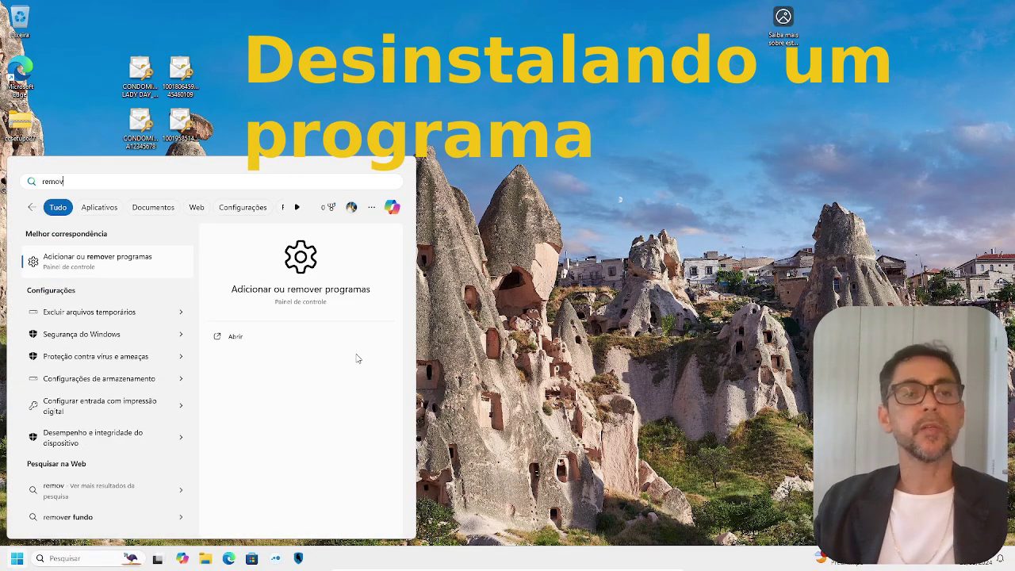
click(307, 292)
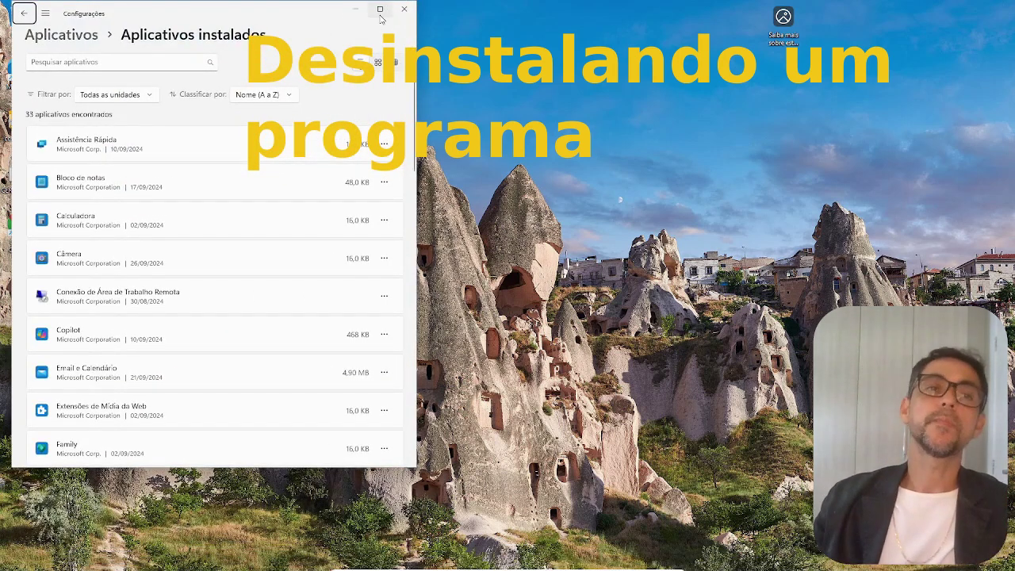
click(403, 9)
Search Windows for "painel", open Painel de Controle, and go to its list for uninstalling a program
key(super)
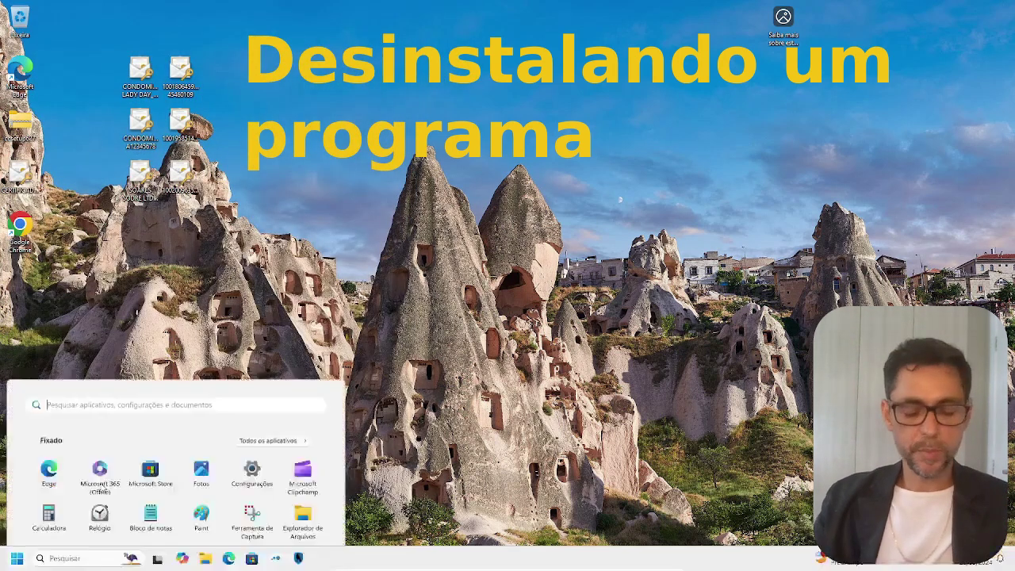
text(paint)
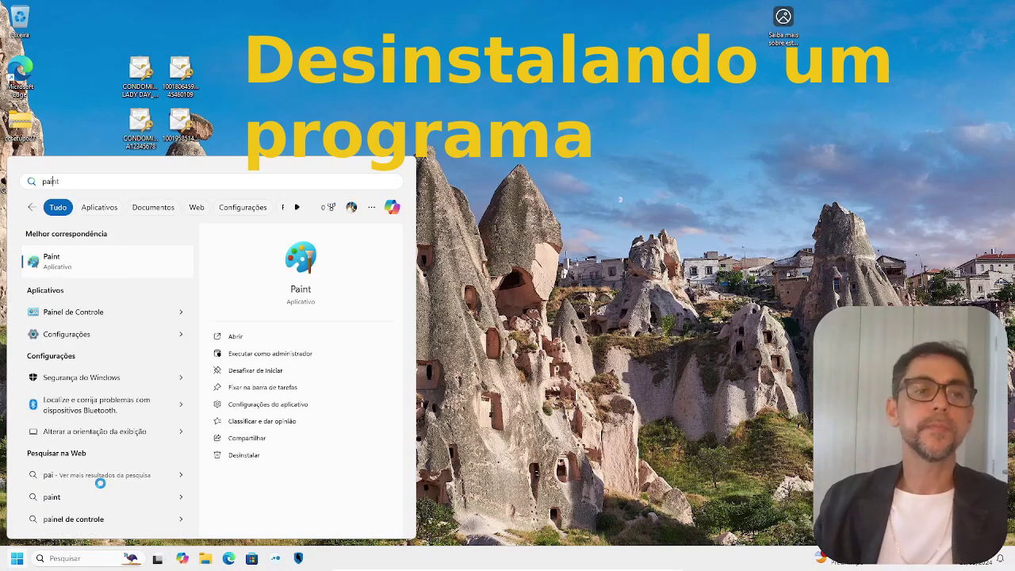
click(99, 518)
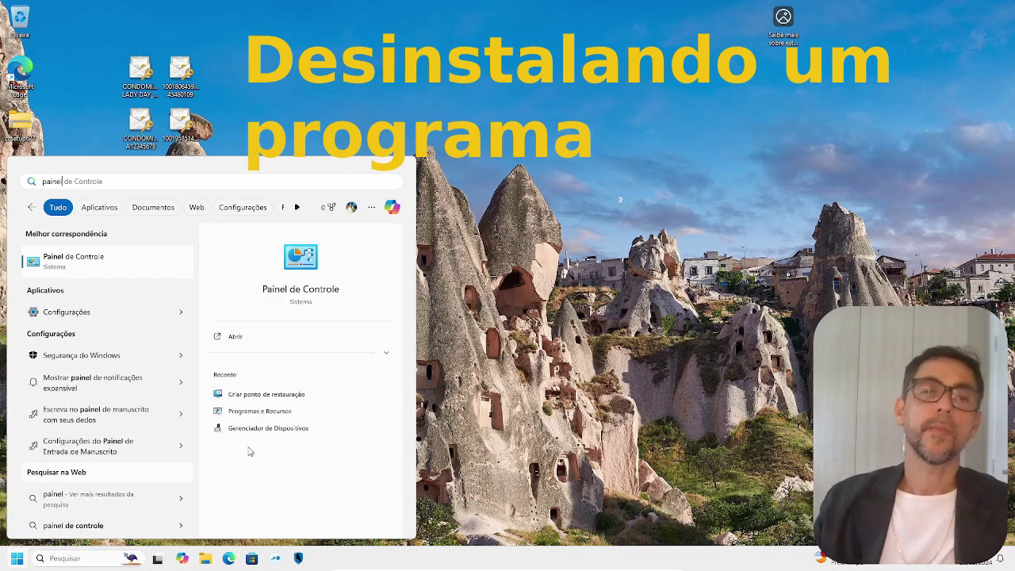
click(301, 290)
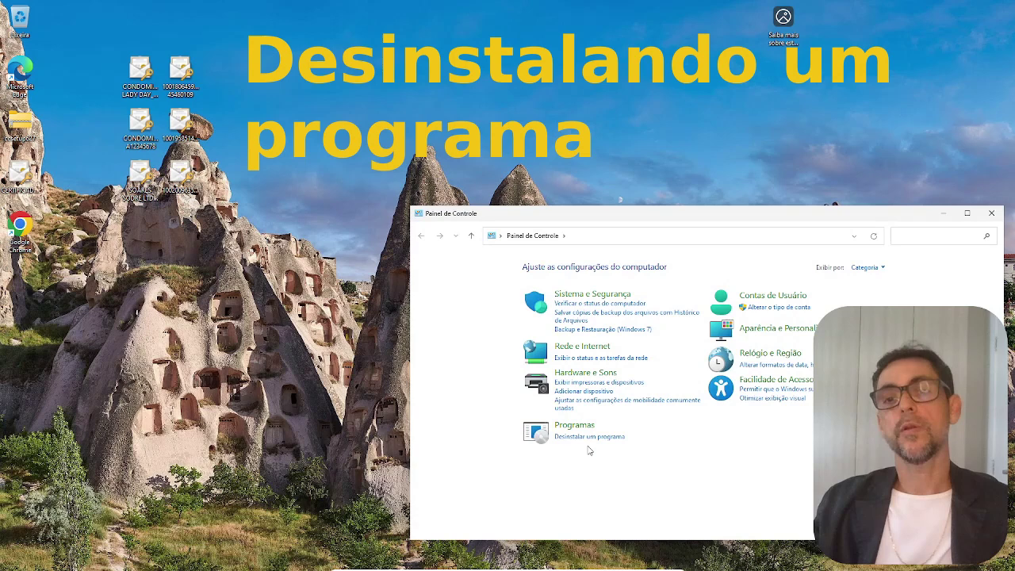
click(588, 440)
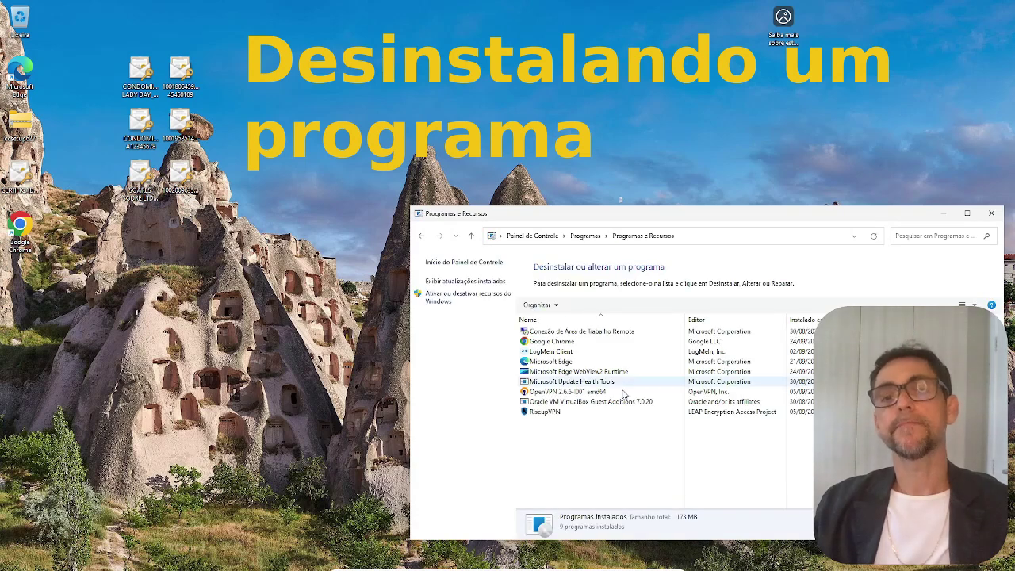
Uninstall Google Chrome without deleting its browsing data, and close the Programas e Recursos window
click(558, 342)
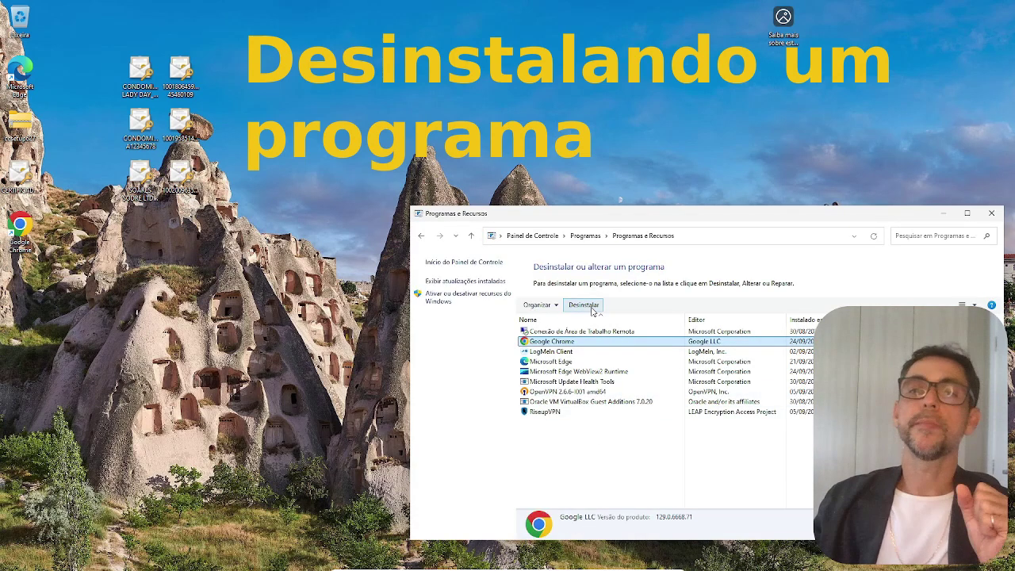
click(583, 304)
click(470, 363)
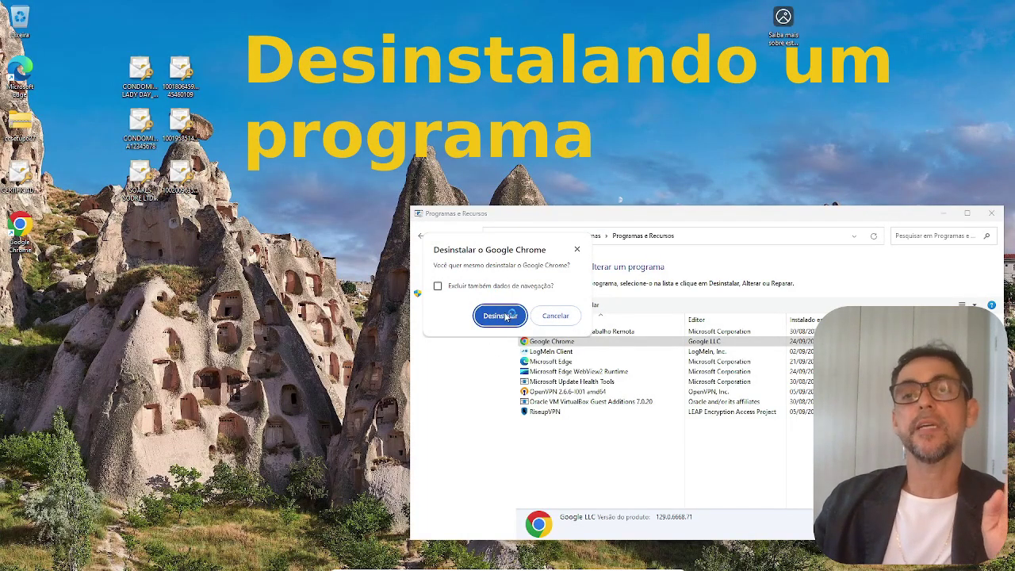
click(500, 317)
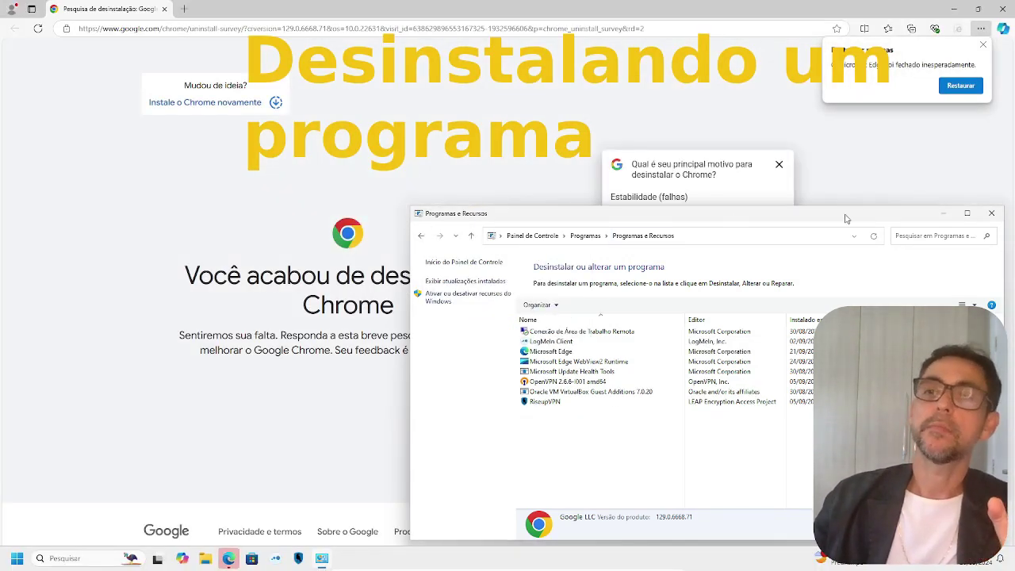
click(991, 214)
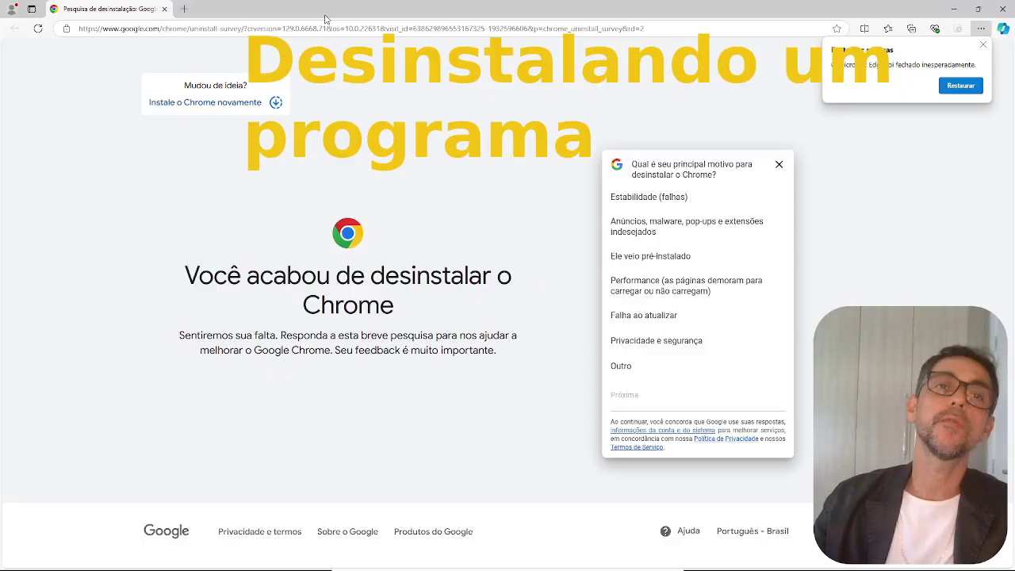
Enlarge the Microsoft Edge window showing the Chrome uninstall survey and close it without answering
key(super+d)
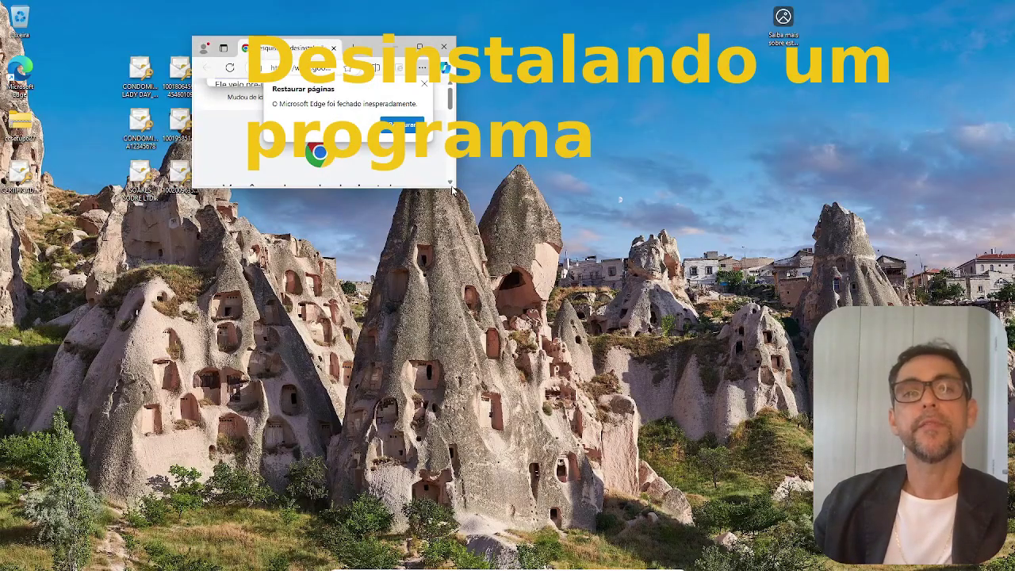
drag(454, 188, 929, 515)
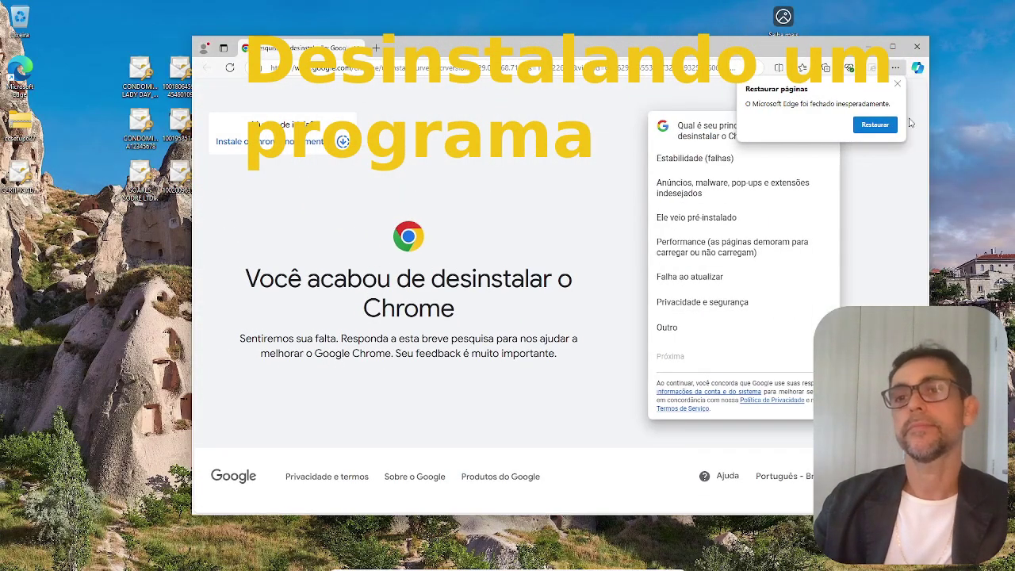
click(917, 45)
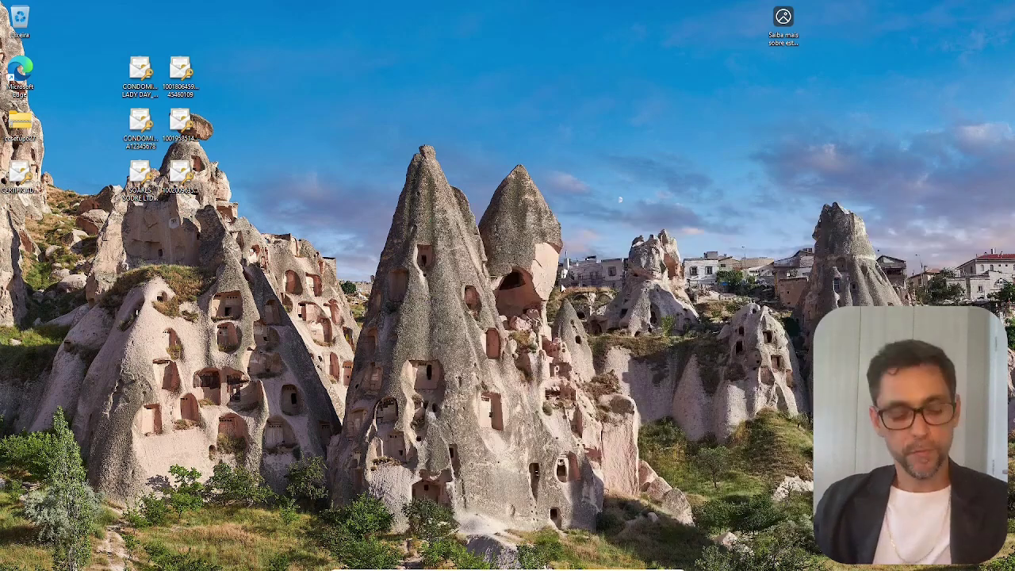
Search Windows for "res" and open Criar ponto de restauração
key(super)
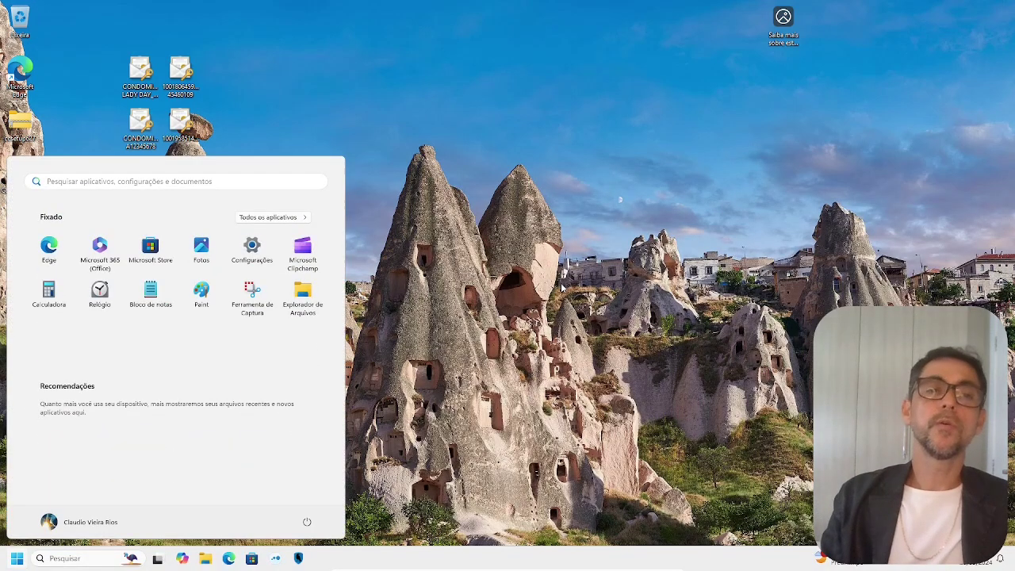
text(restaurar o PC)
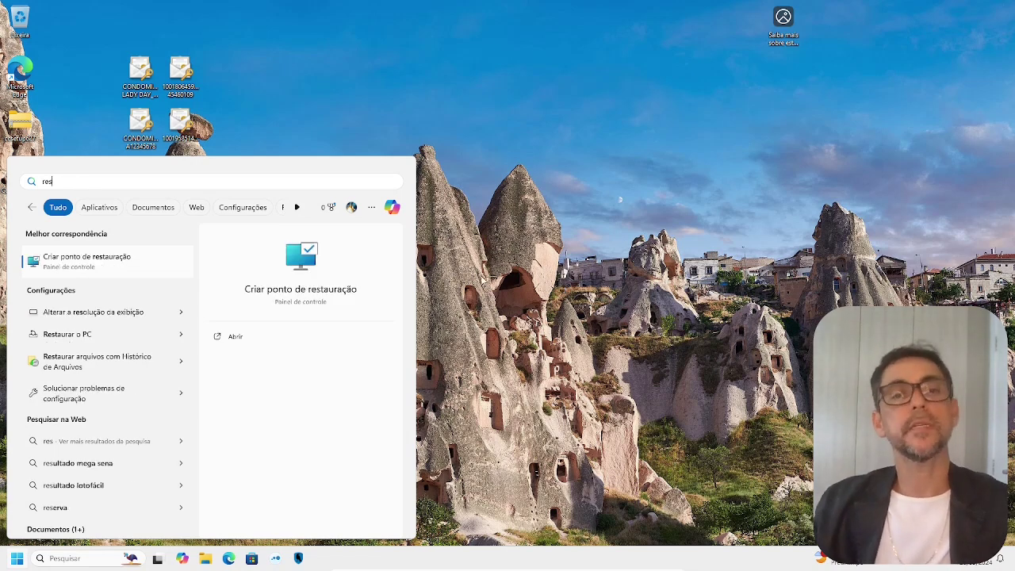
key(Escape)
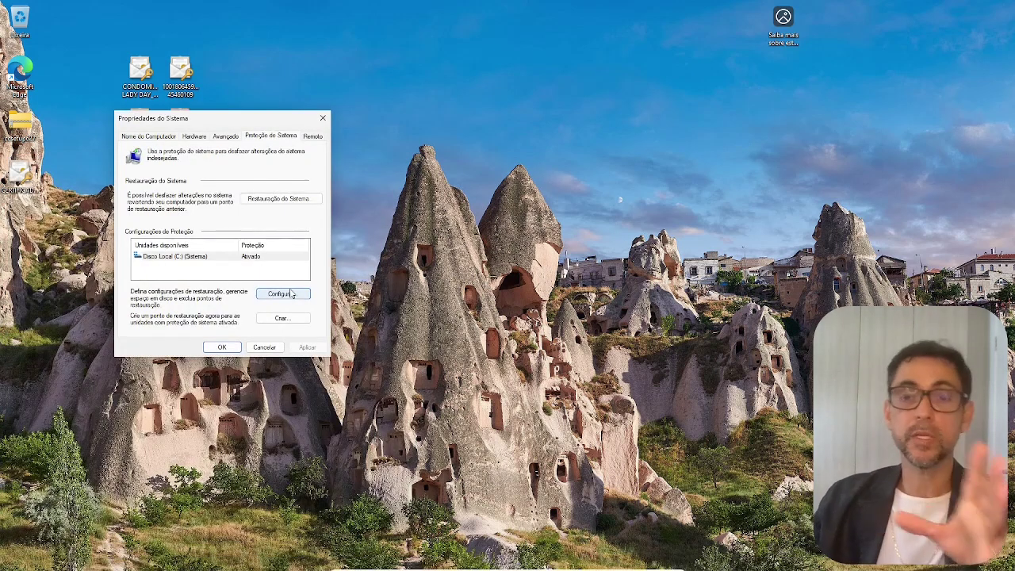
Check Restauração do Sistema for available restore points, view the restore point creation dialog, and cancel both
click(200, 256)
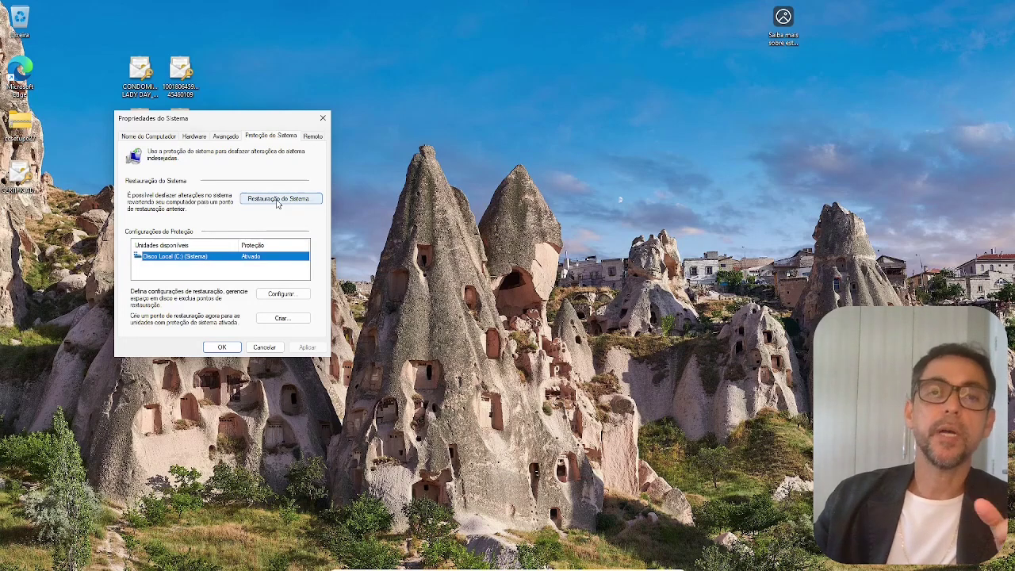
click(277, 203)
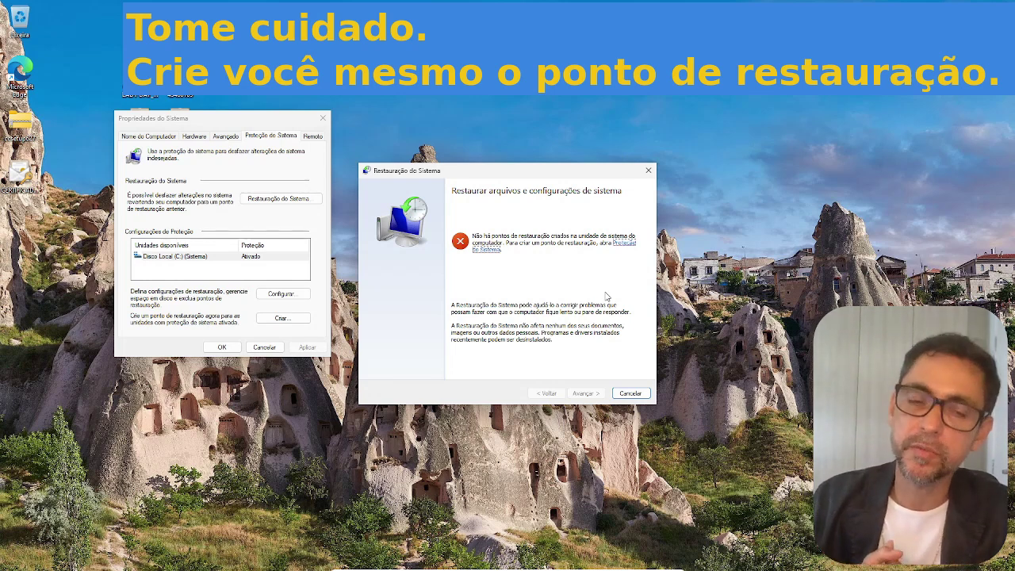
click(630, 393)
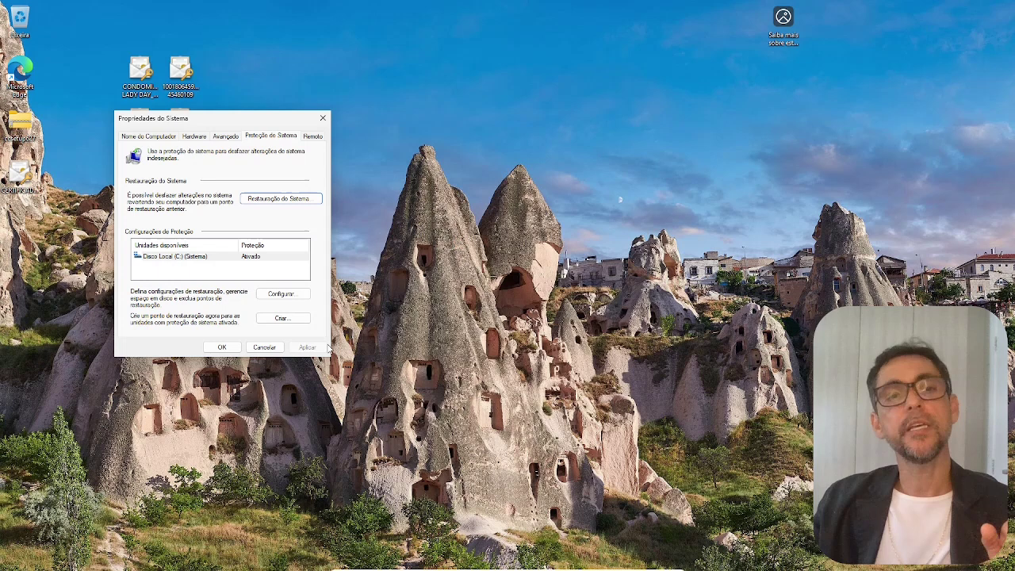
click(283, 318)
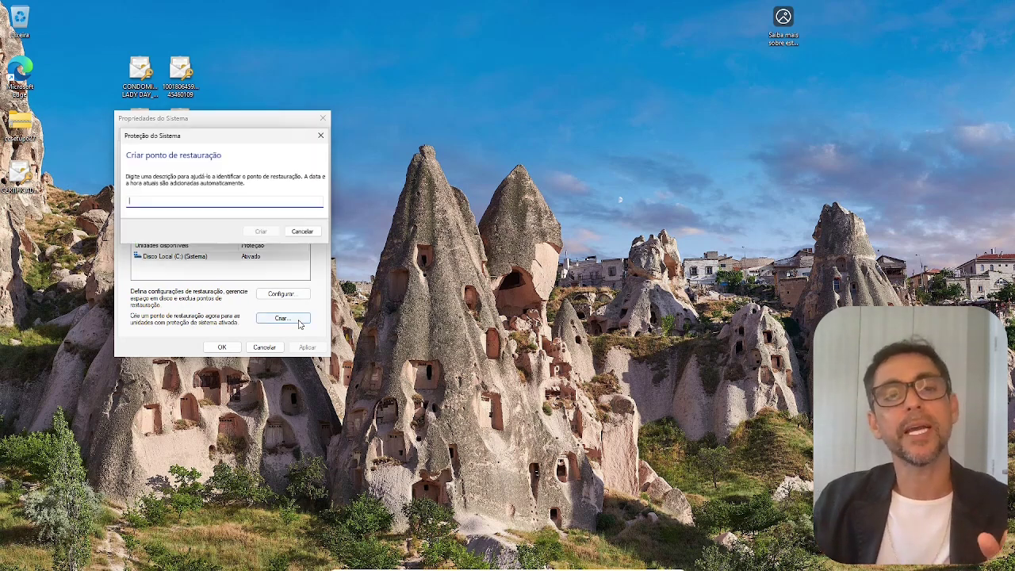
click(309, 234)
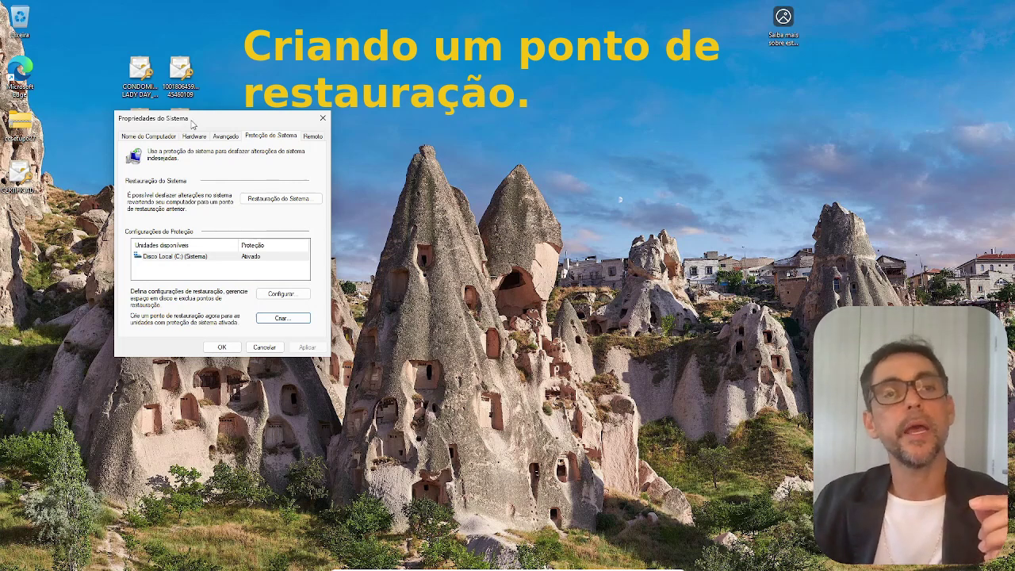
Move the system properties dialog off the desktop files and delete the certificate files from the desktop
drag(191, 123, 267, 123)
drag(200, 53, 124, 198)
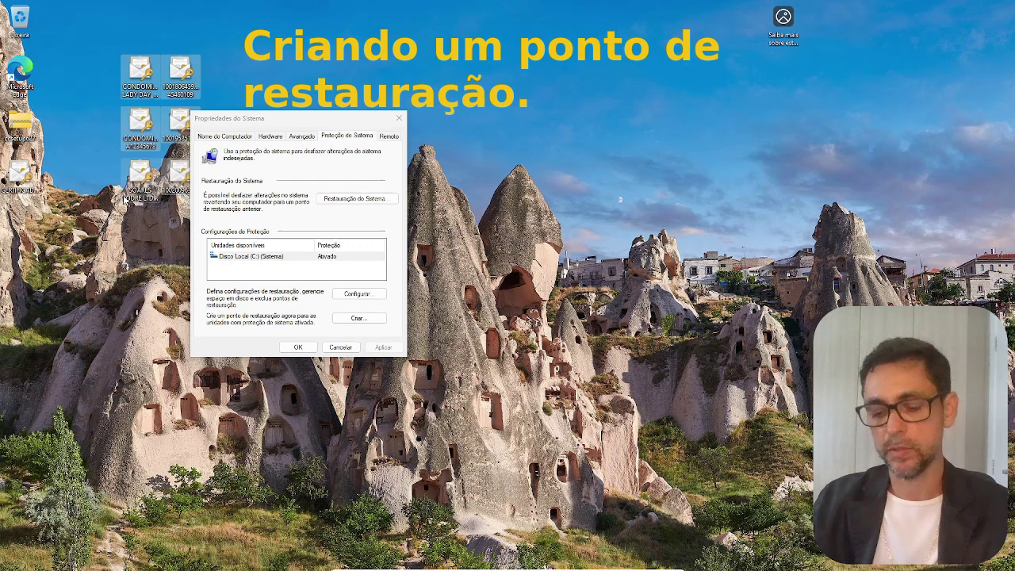
key(Delete)
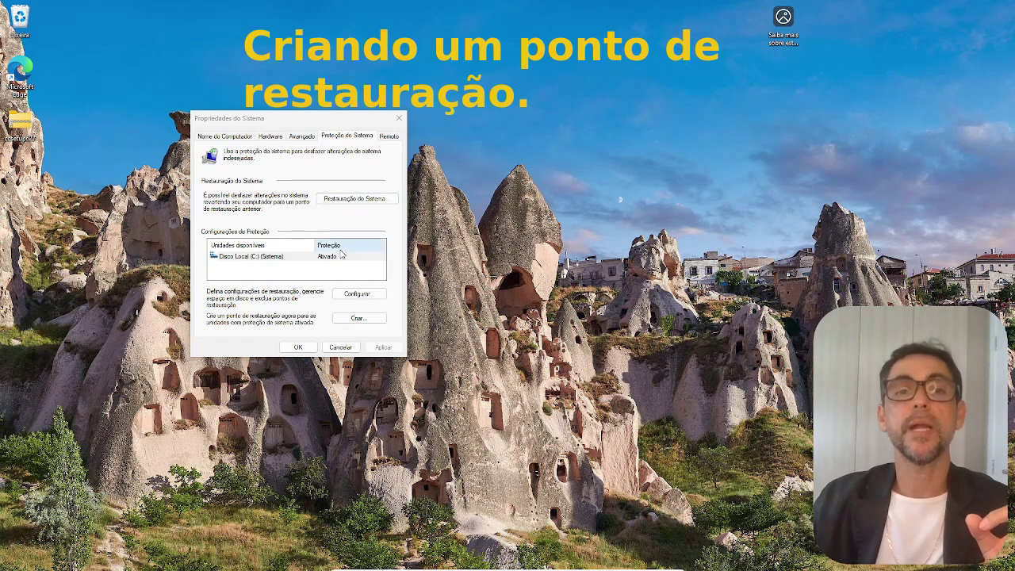
Create a restore point described as ANTES-DE-INSTALAR-CHROME-09-2024 and close the system properties
click(365, 319)
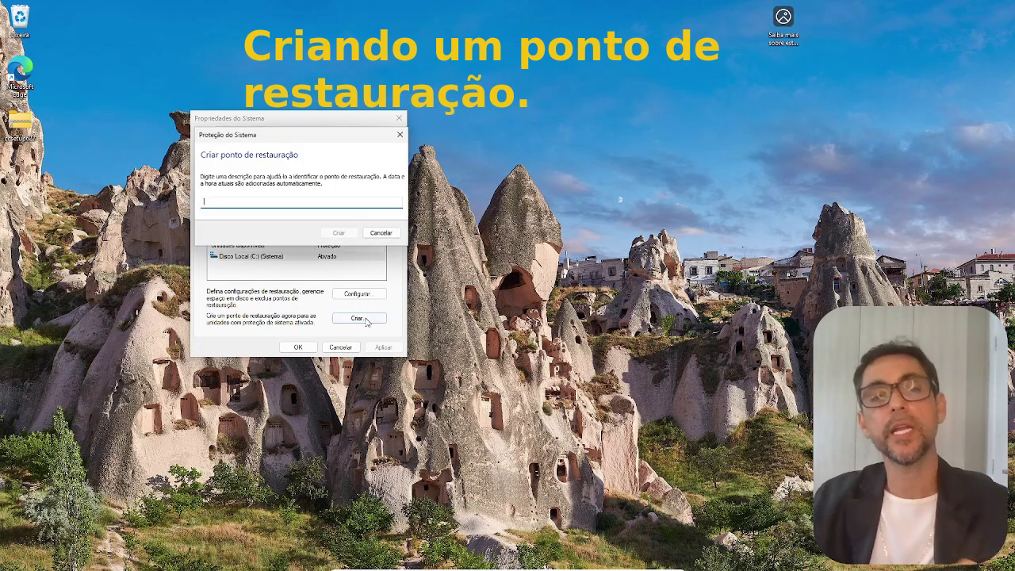
drag(312, 141, 430, 152)
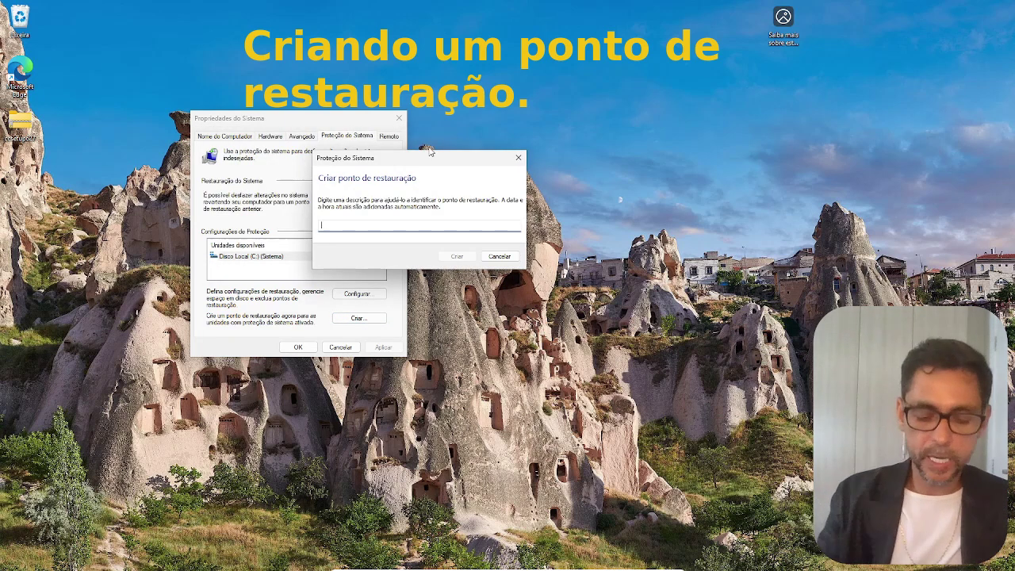
text(TESTE)
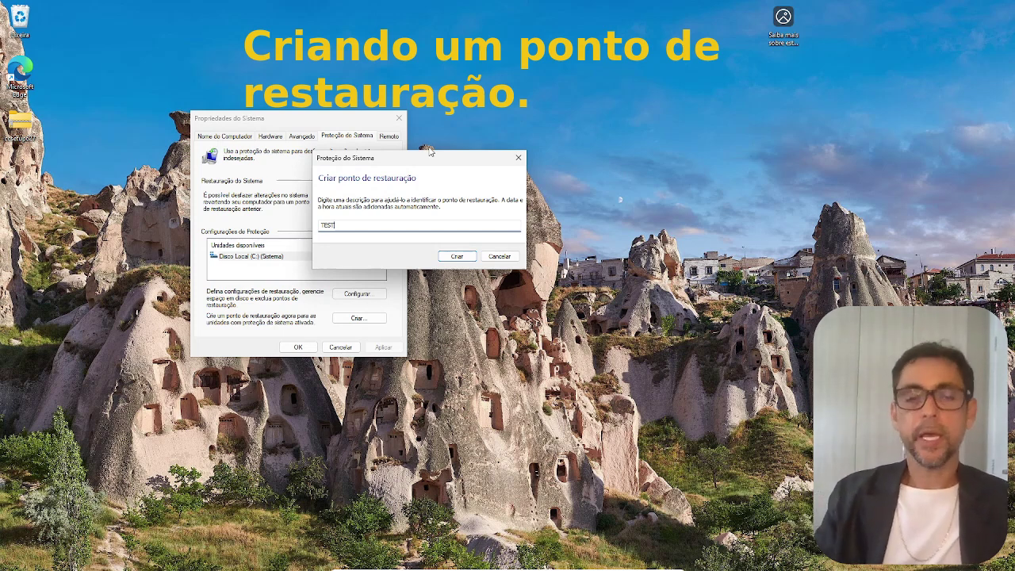
key(BackSpace)
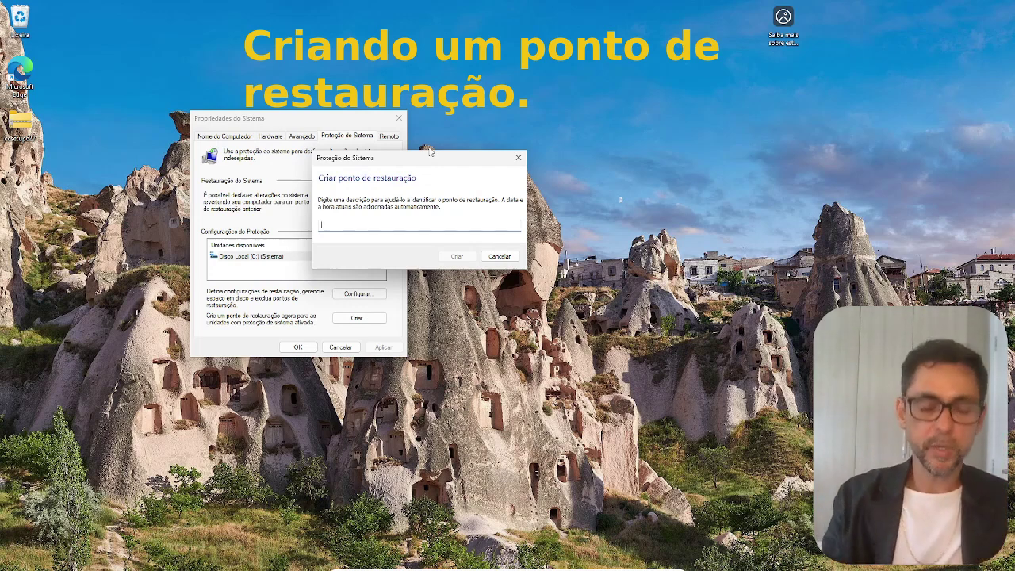
text(ANTES-DE-INSTALAR-)
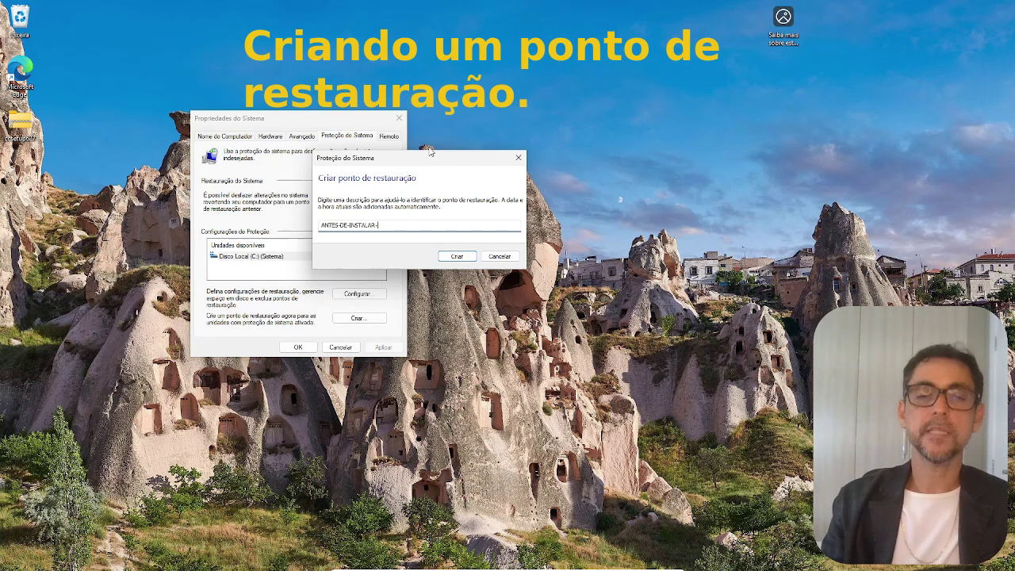
text(CHROME-09-2024)
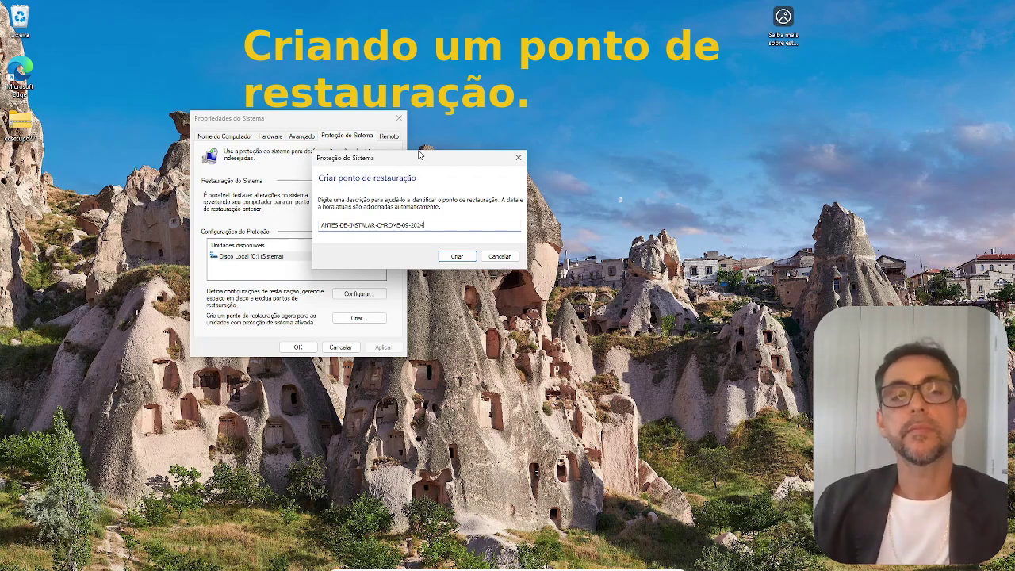
click(457, 256)
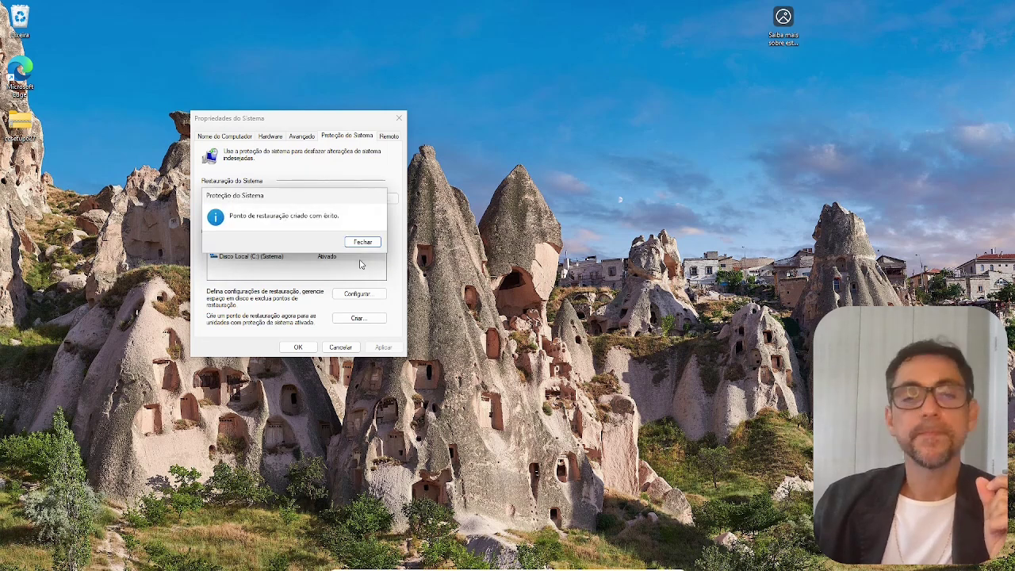
click(363, 243)
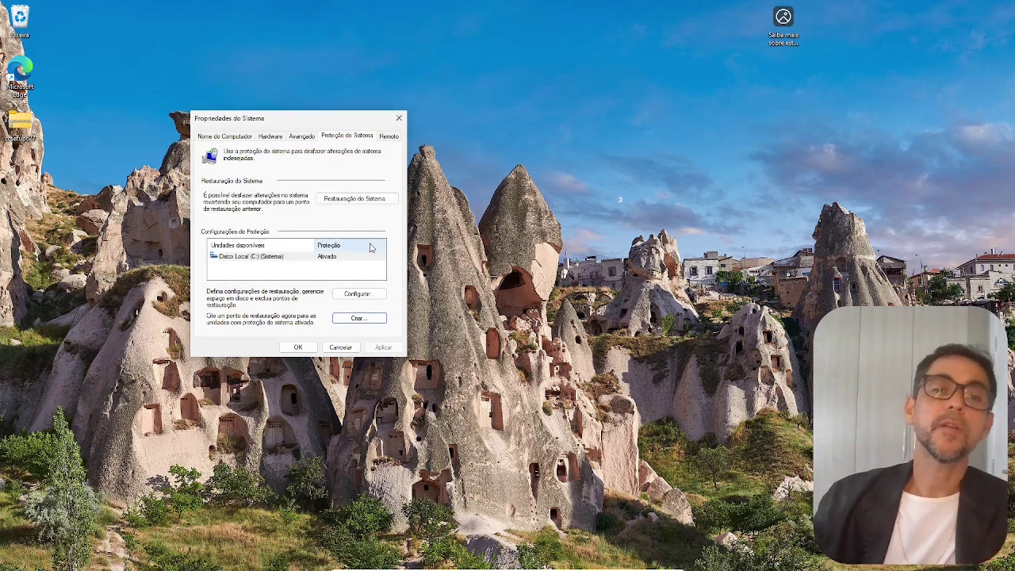
click(300, 347)
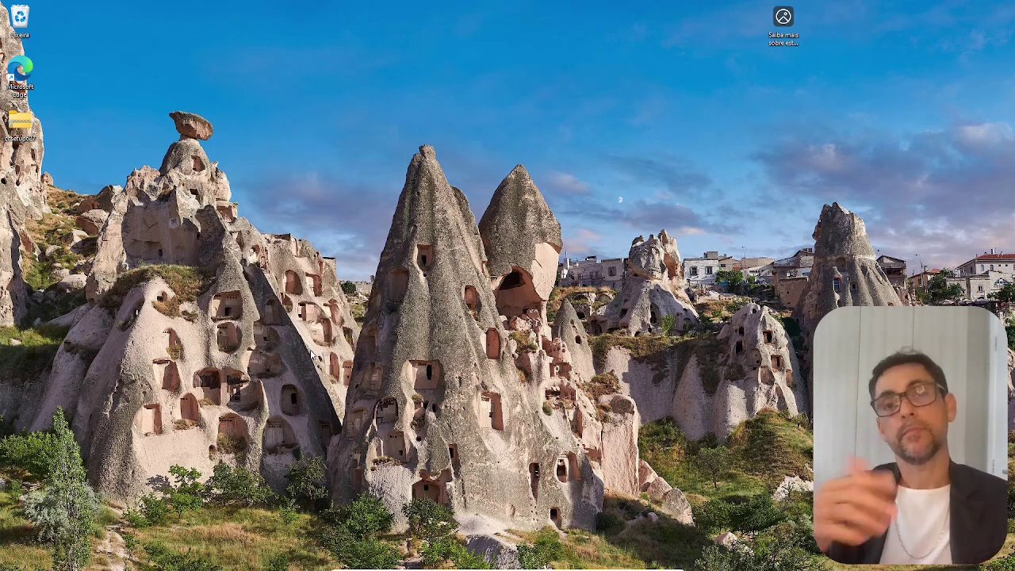
Open Microsoft Edge and search the web for "chrome"
key(super)
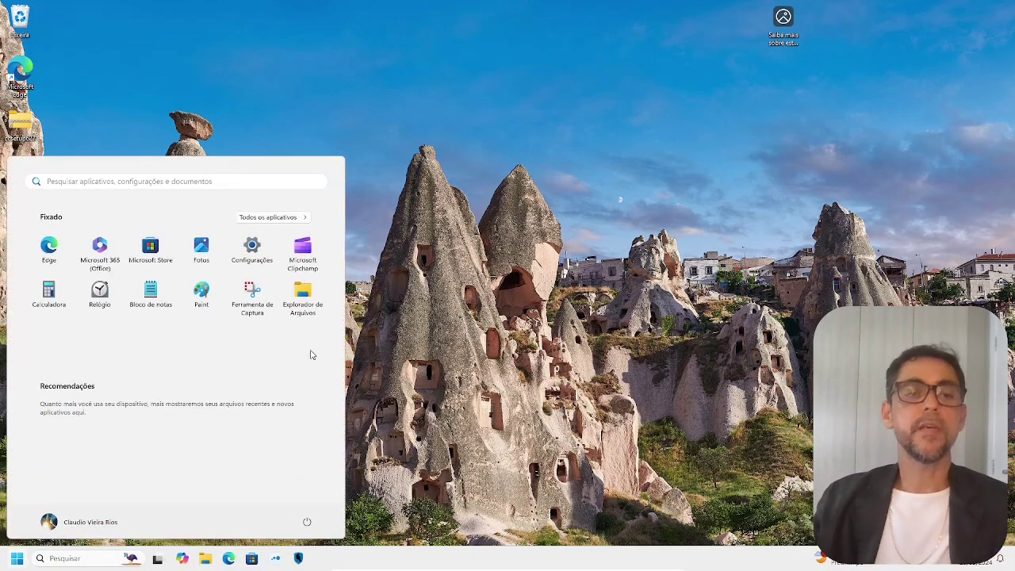
click(229, 558)
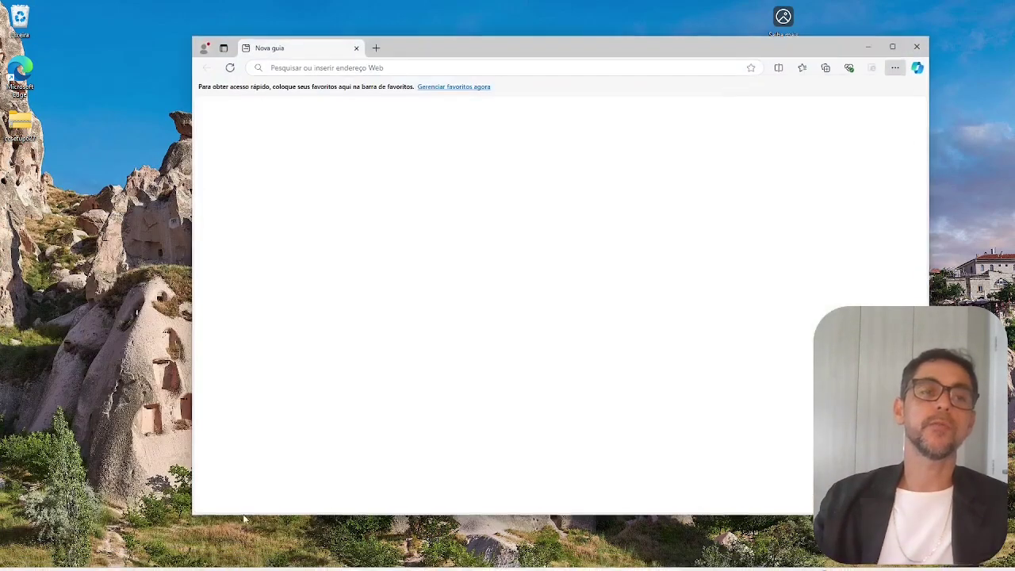
click(383, 67)
text(CRO)
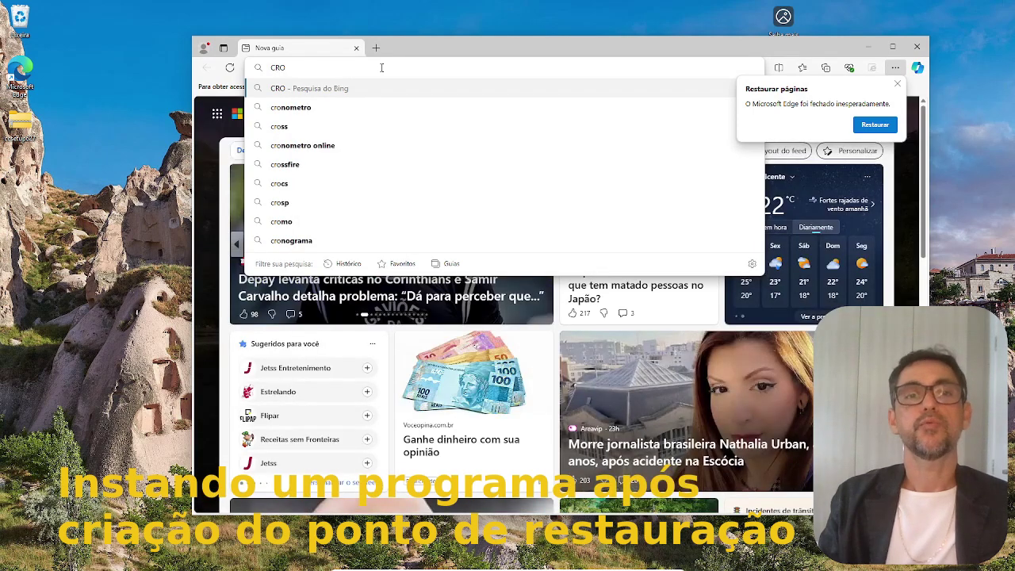
key(BackSpace)
text(hrome)
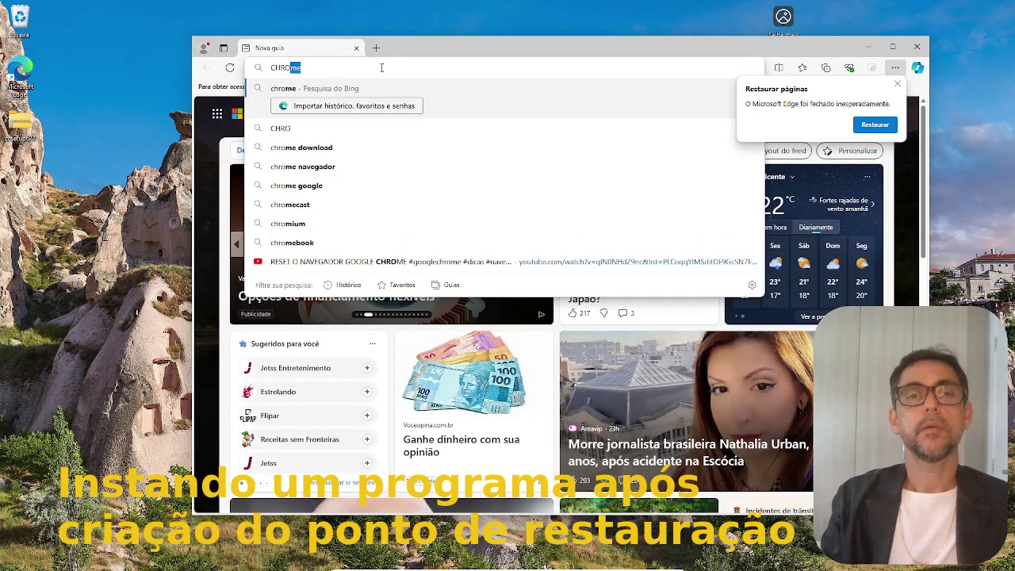
key(Return)
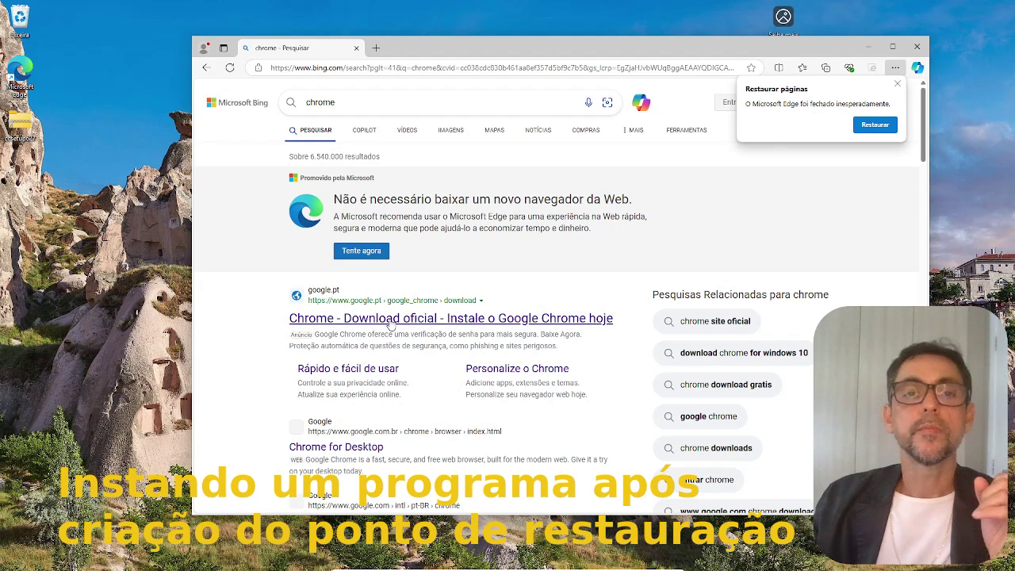
Download the Chrome installer from the official download result with usage statistics reporting disabled, and close Edge
click(388, 319)
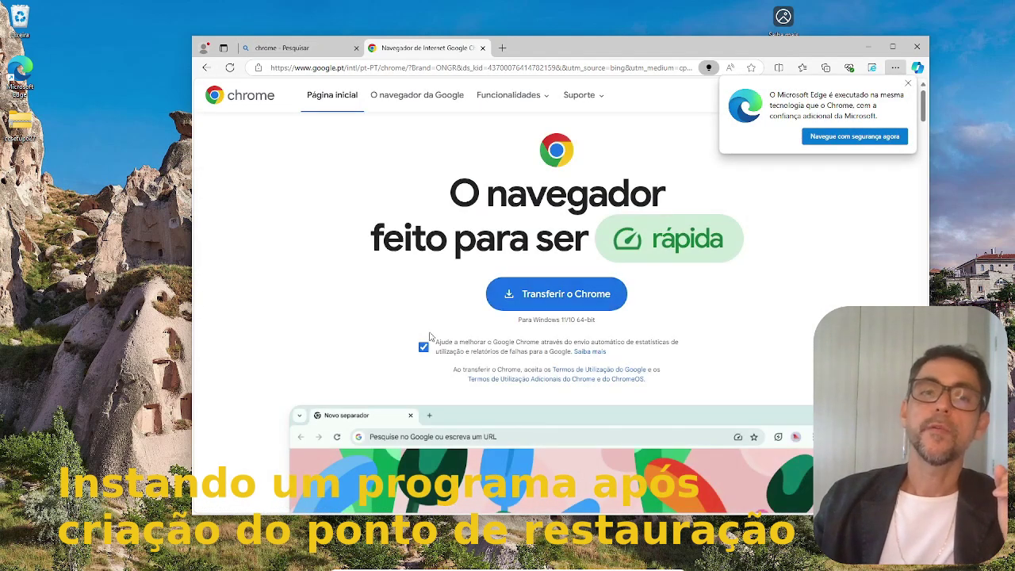
click(424, 347)
click(585, 295)
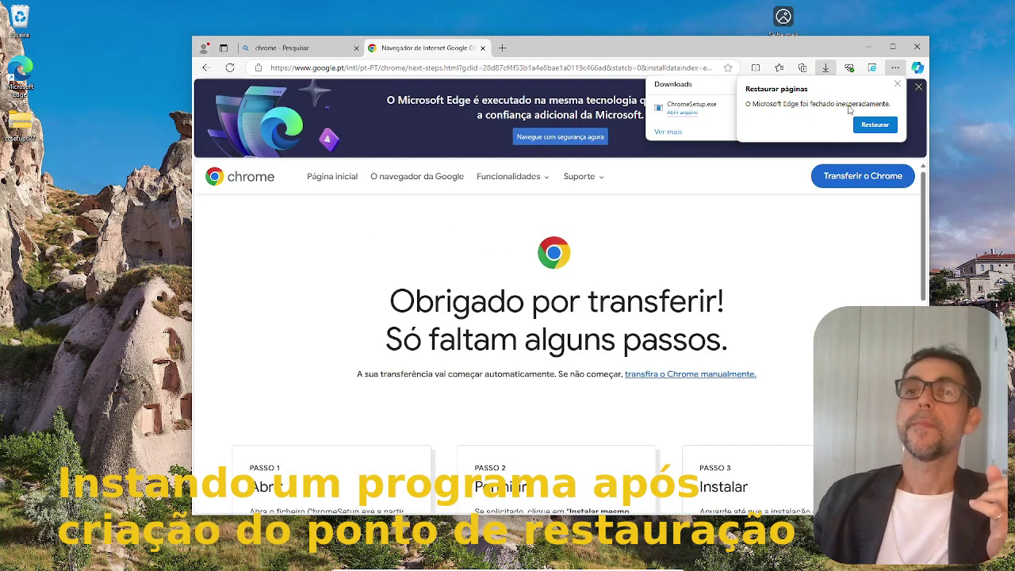
click(897, 84)
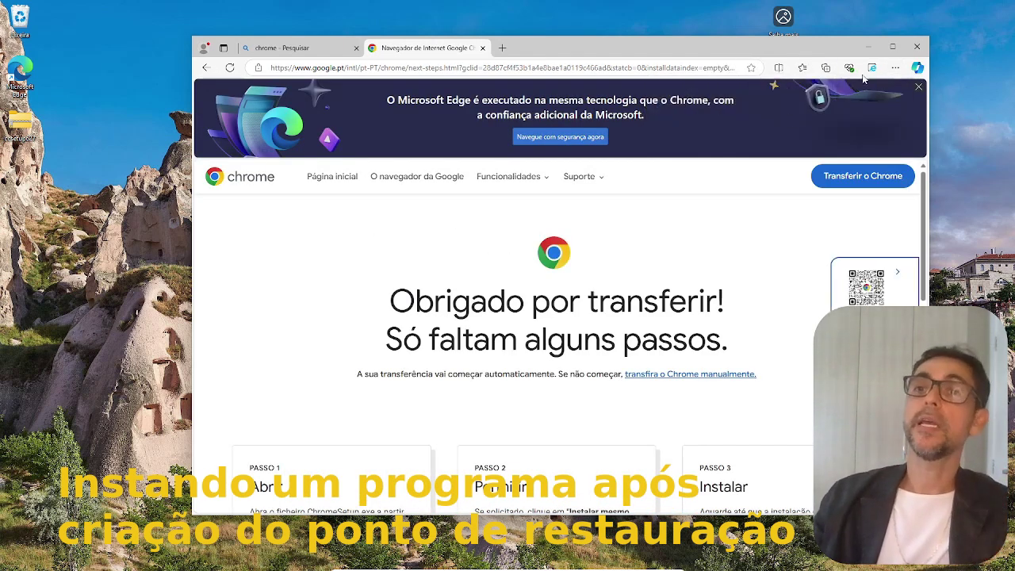
click(916, 46)
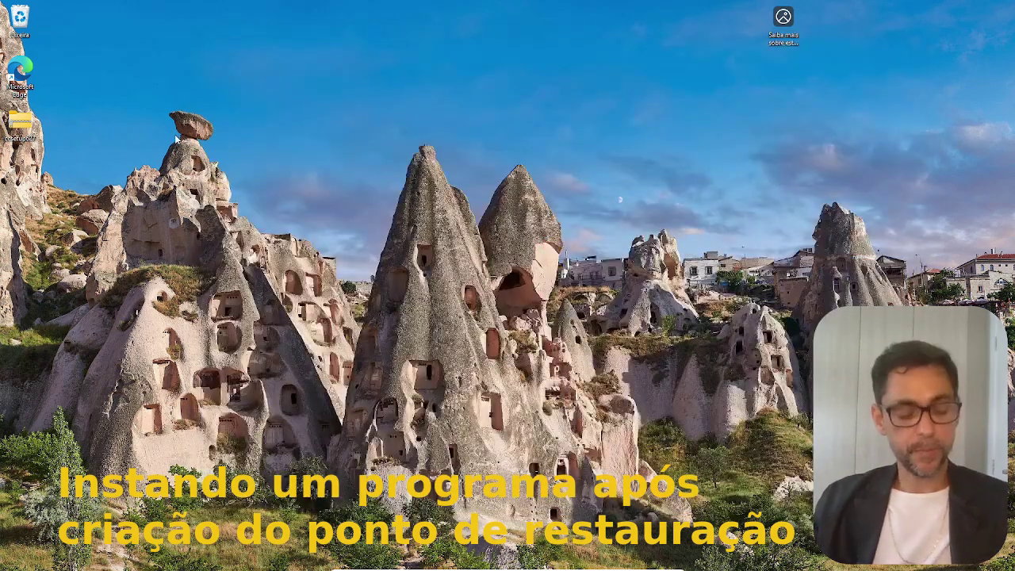
Run the Chrome installer from the Downloads folder and allow it to make changes to the device
key(super+e)
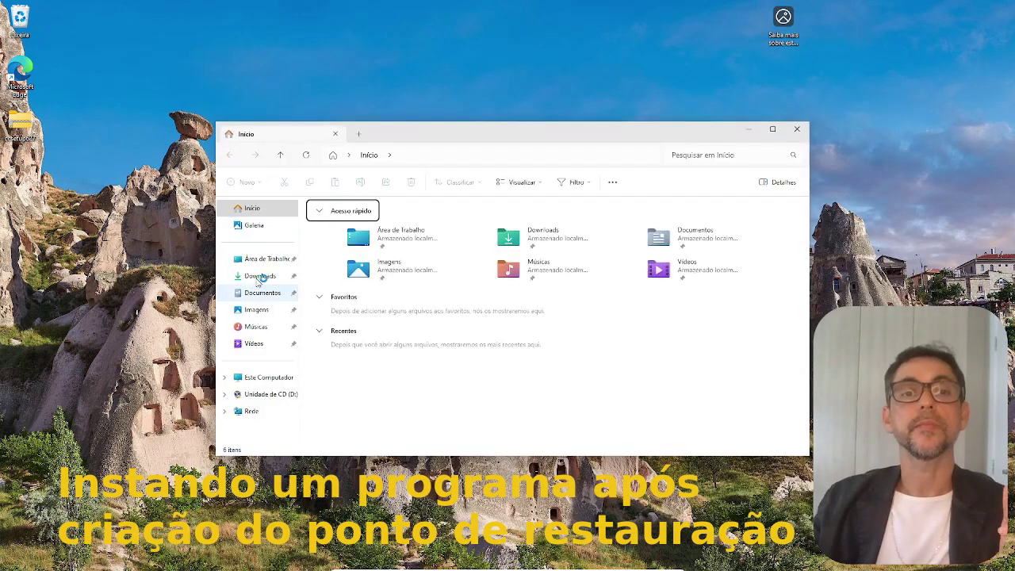
click(260, 275)
click(339, 237)
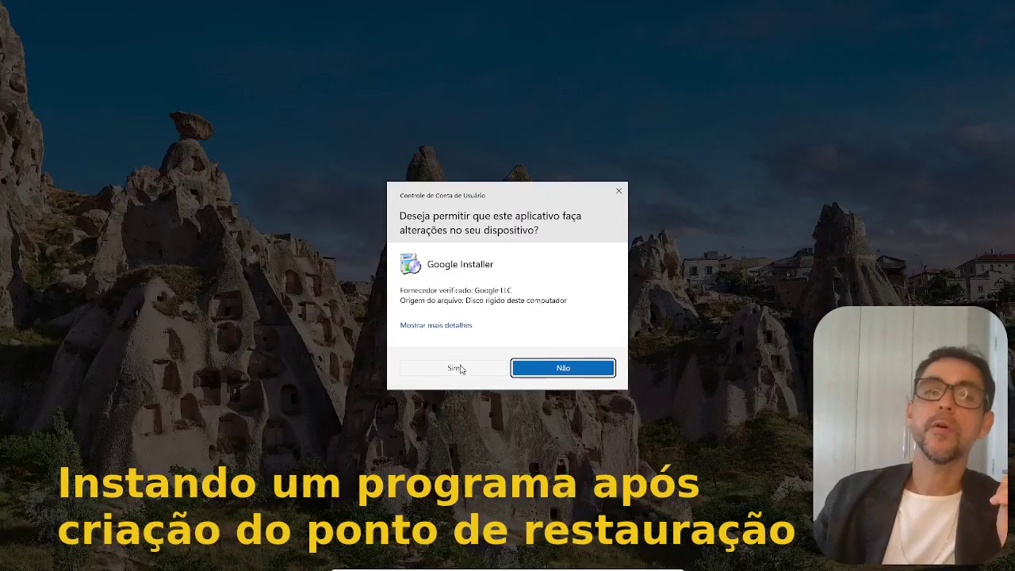
click(460, 367)
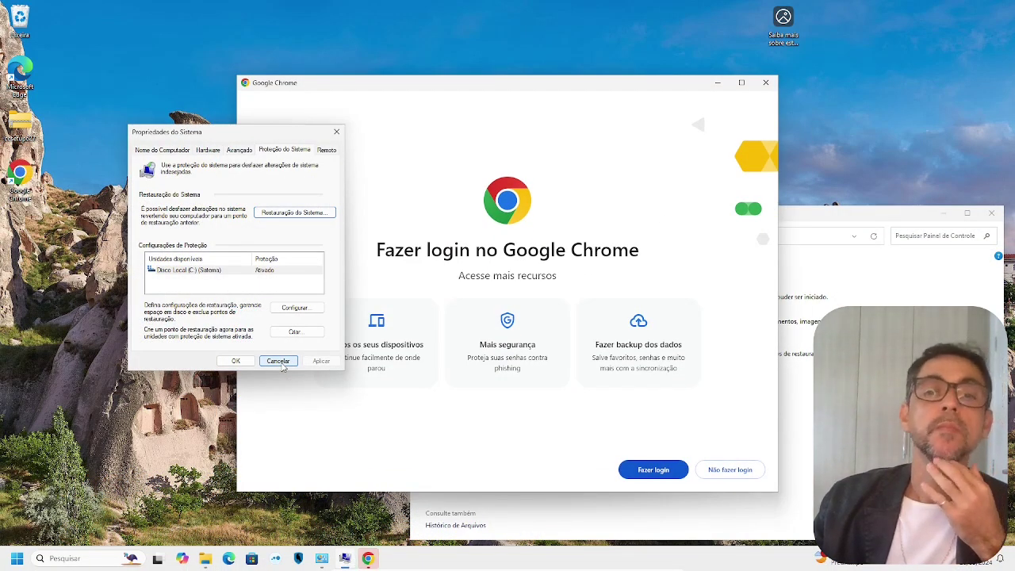
Cancel the system properties, skip Chrome's sign-in and default browser setup, and close the Chrome and Recuperação windows
click(281, 363)
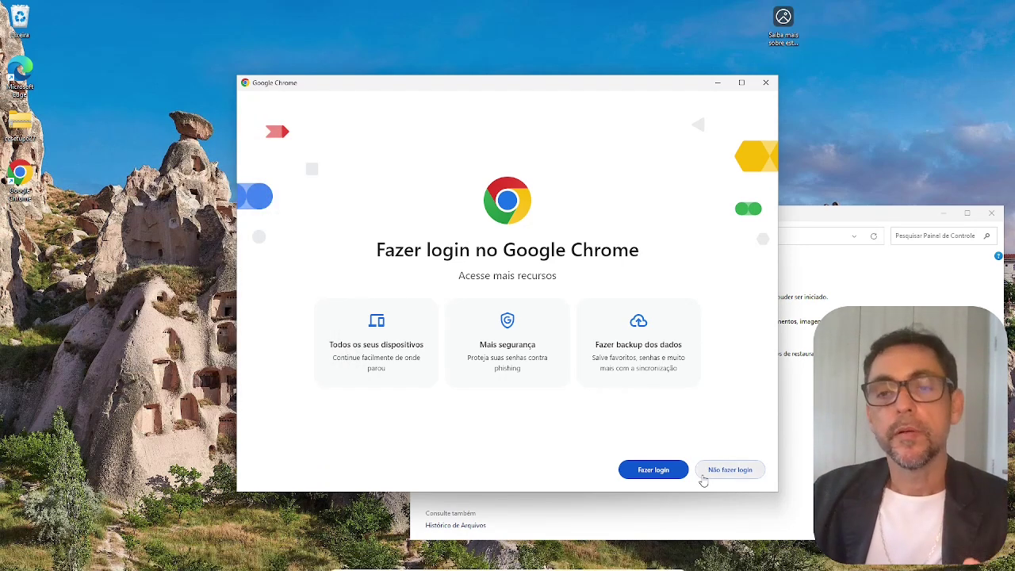
click(735, 475)
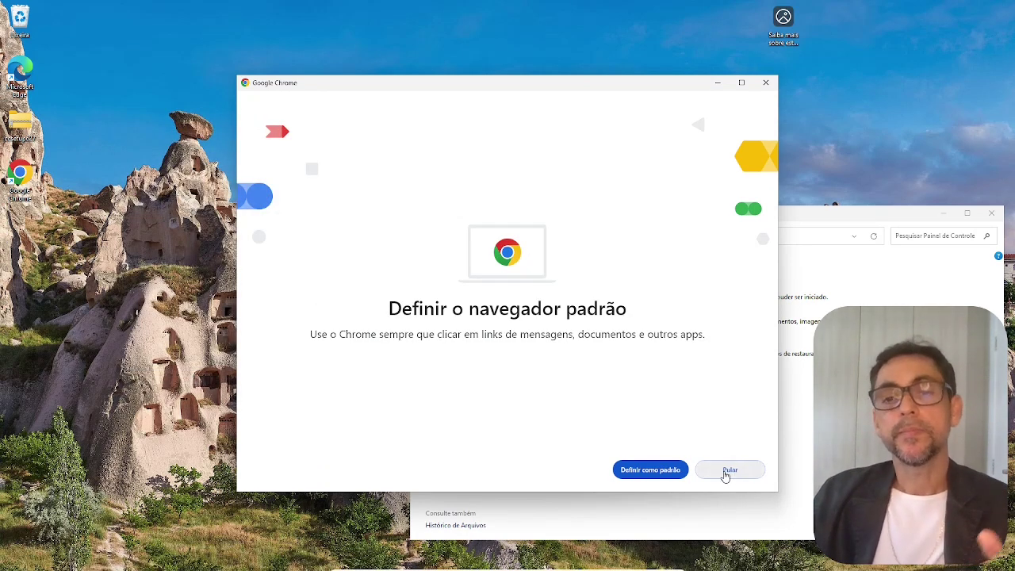
click(722, 470)
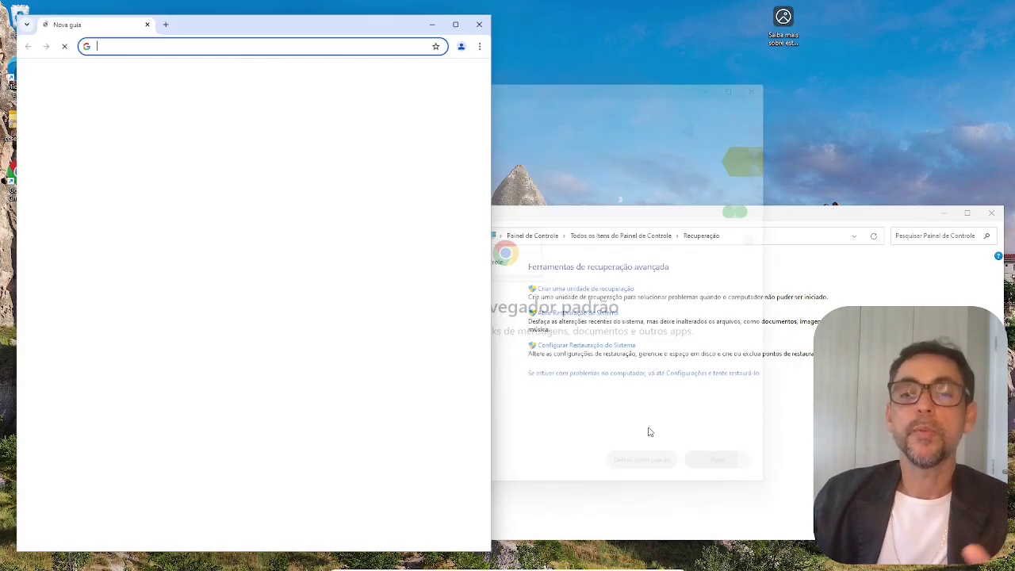
click(321, 401)
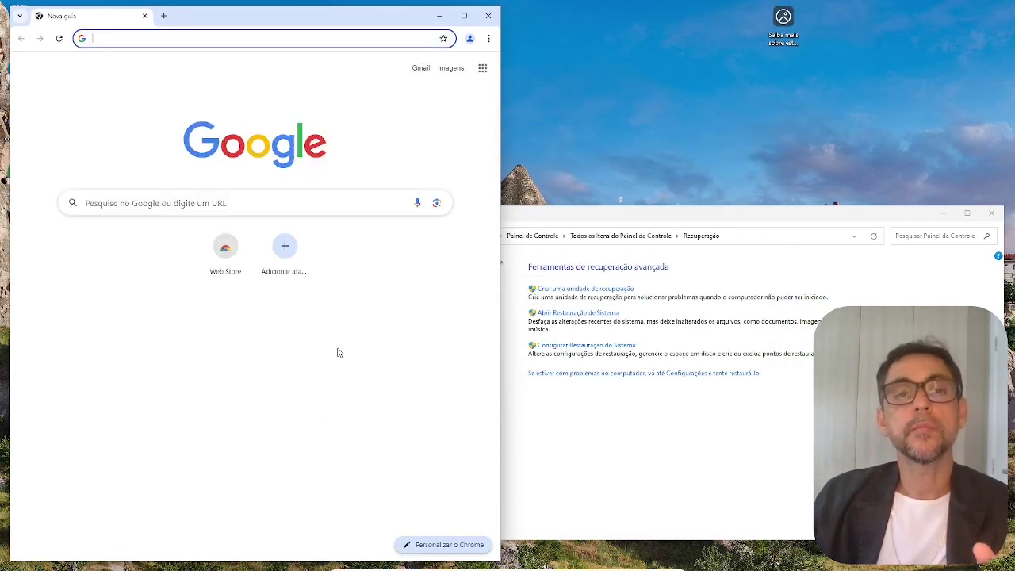
click(487, 16)
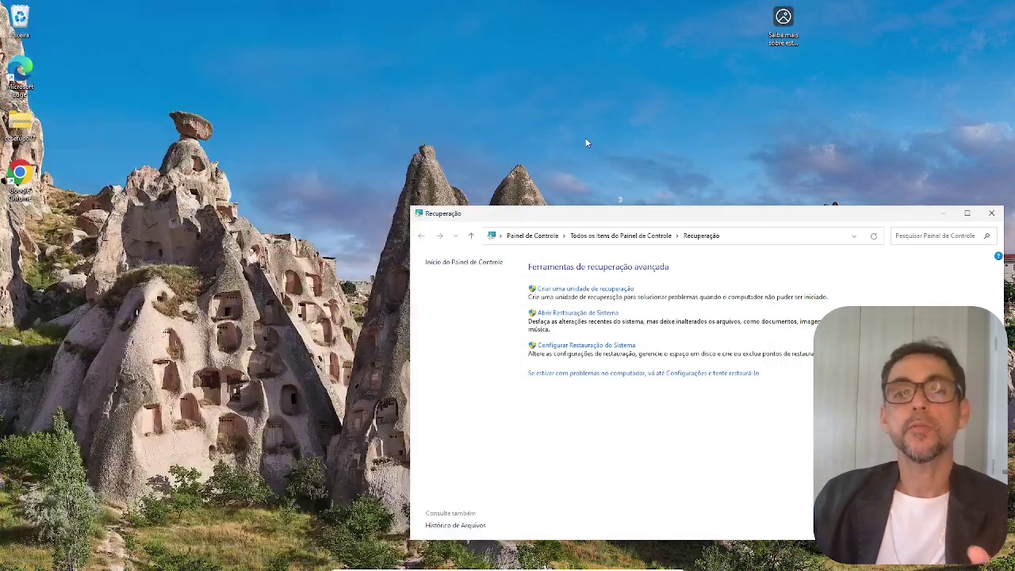
click(990, 214)
Search Windows for "REC", view the System Restore wizard opened from Recuperação, and close both windows
key(super)
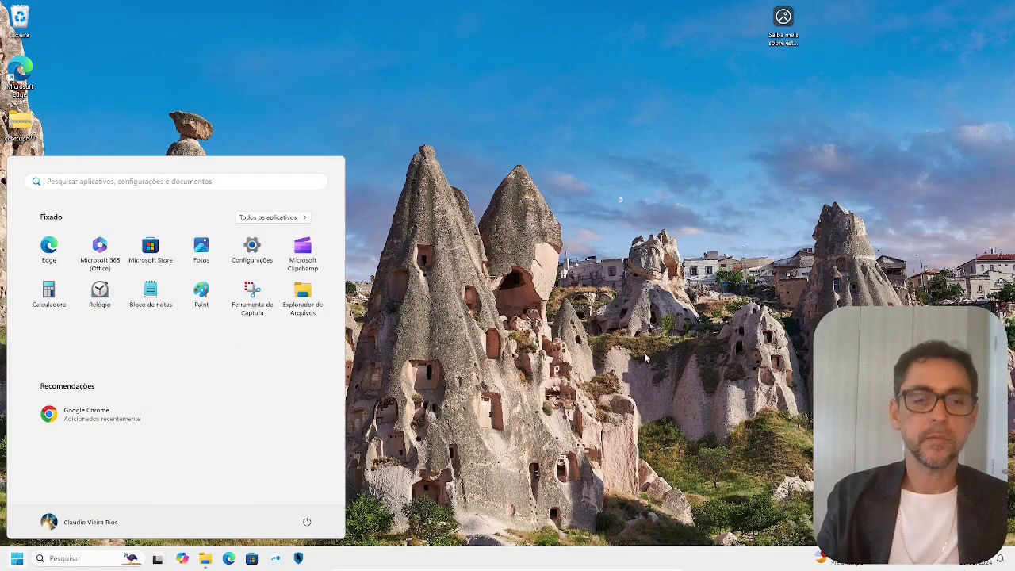
text(REC)
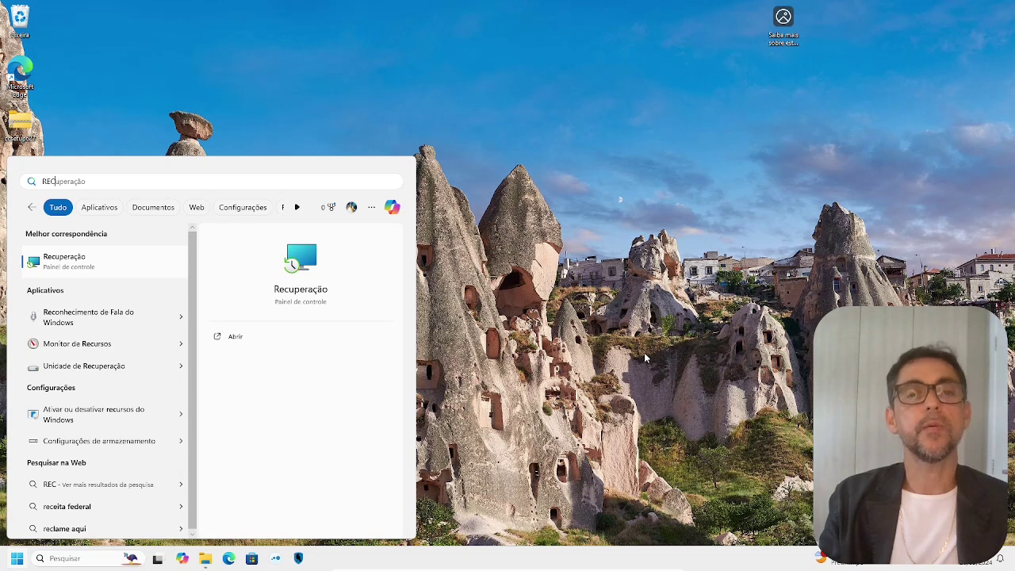
key(Return)
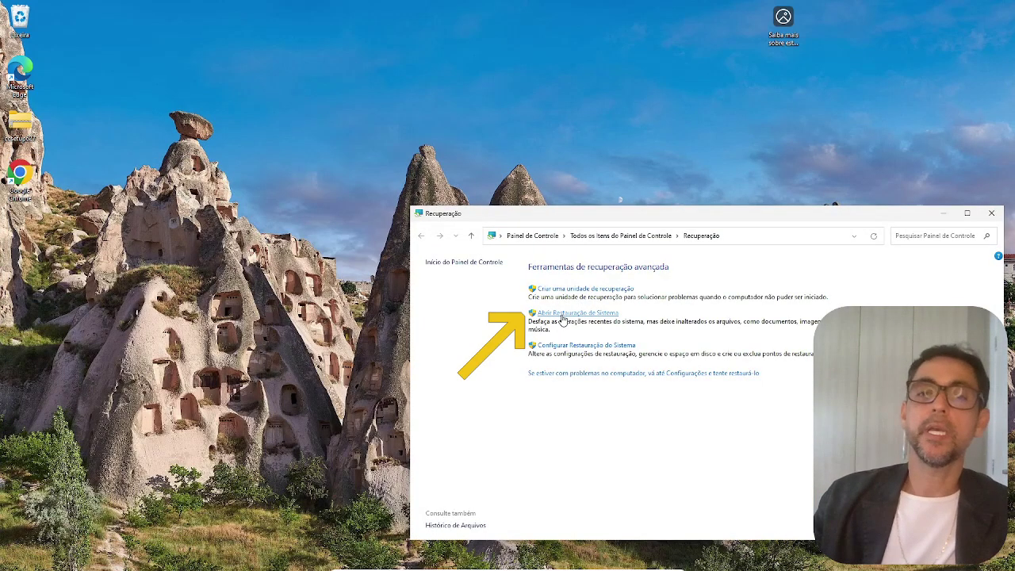
click(562, 319)
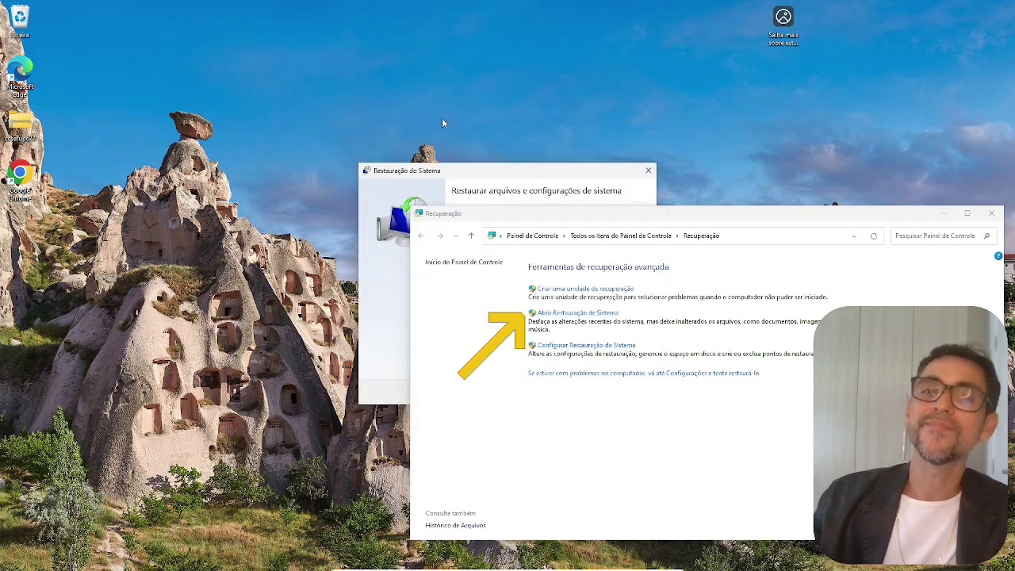
click(457, 183)
key(super)
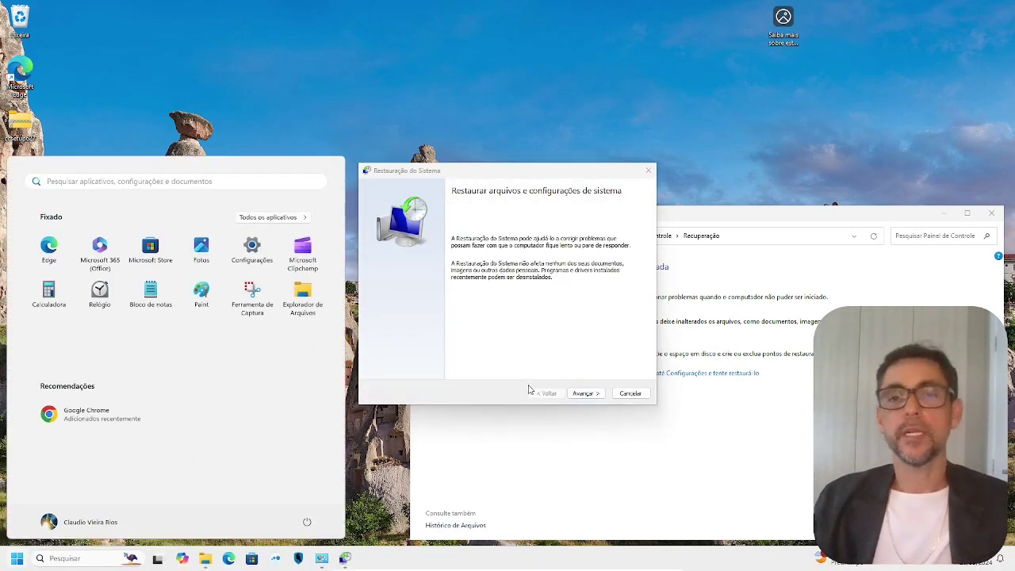
click(555, 340)
key(alt+F4)
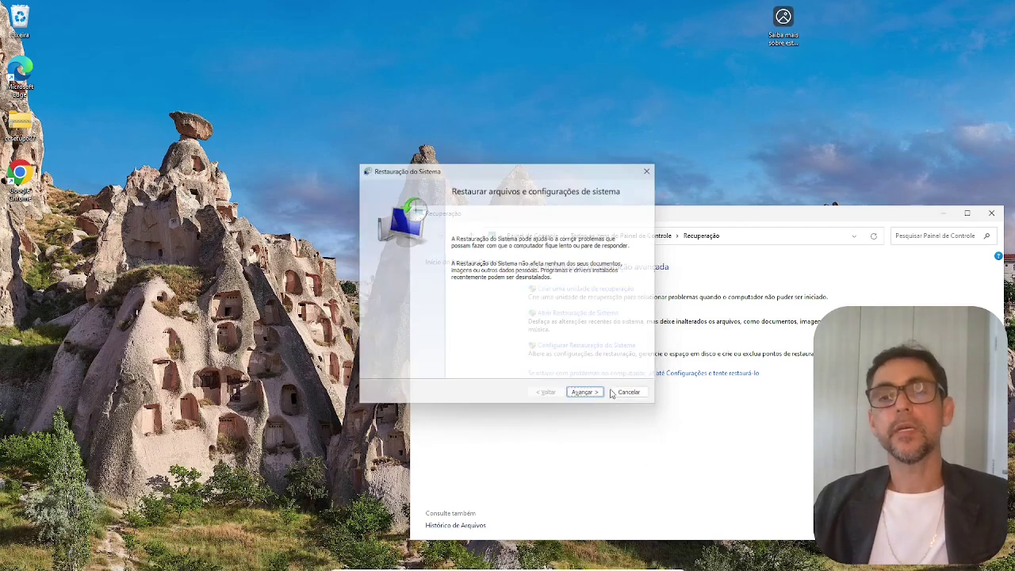
key(alt+F4)
Search Windows for "RE", open Criar ponto de restauração, and launch Restauração do Sistema from its system protection settings
key(super)
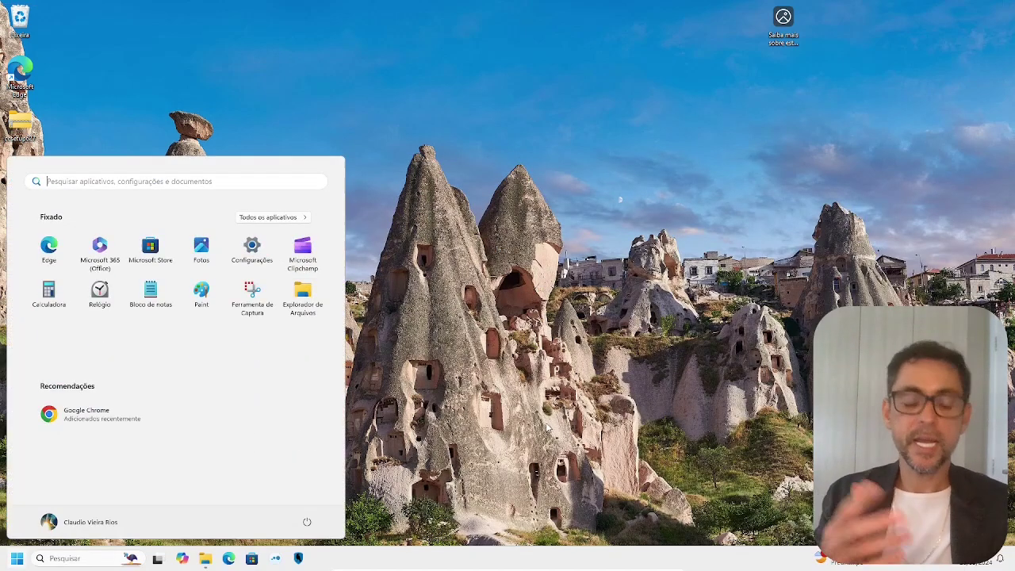
text(RE)
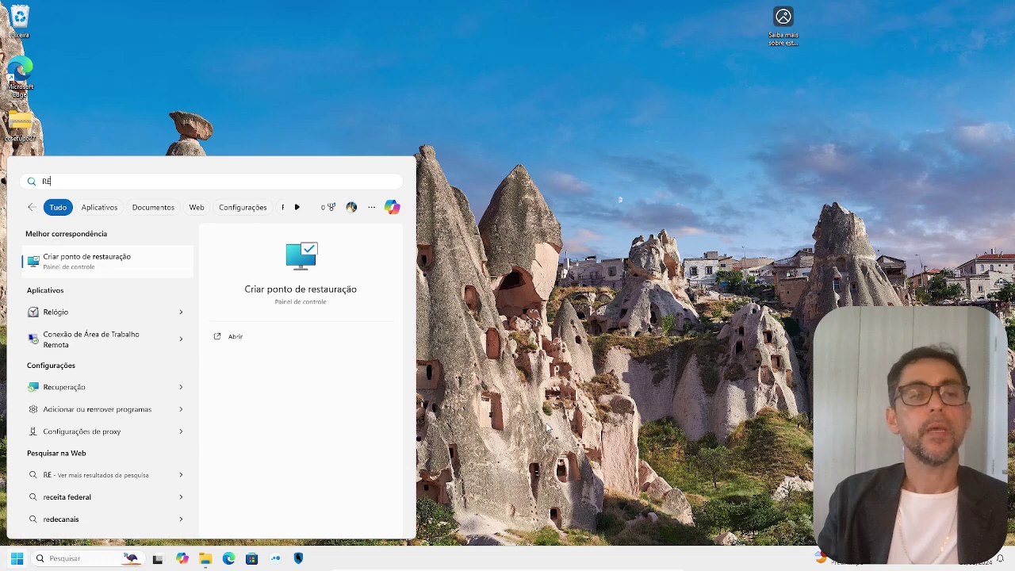
click(319, 290)
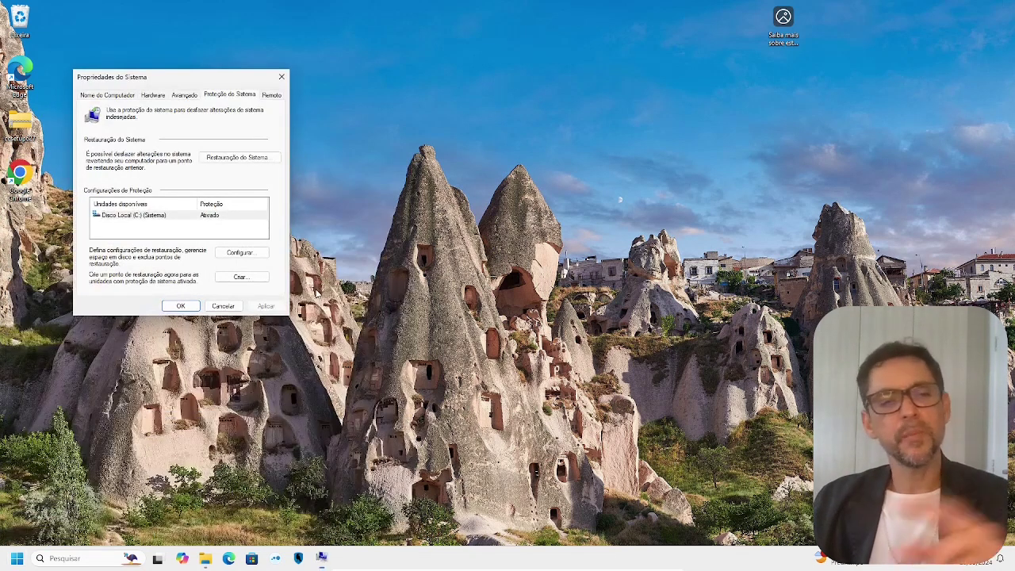
click(238, 158)
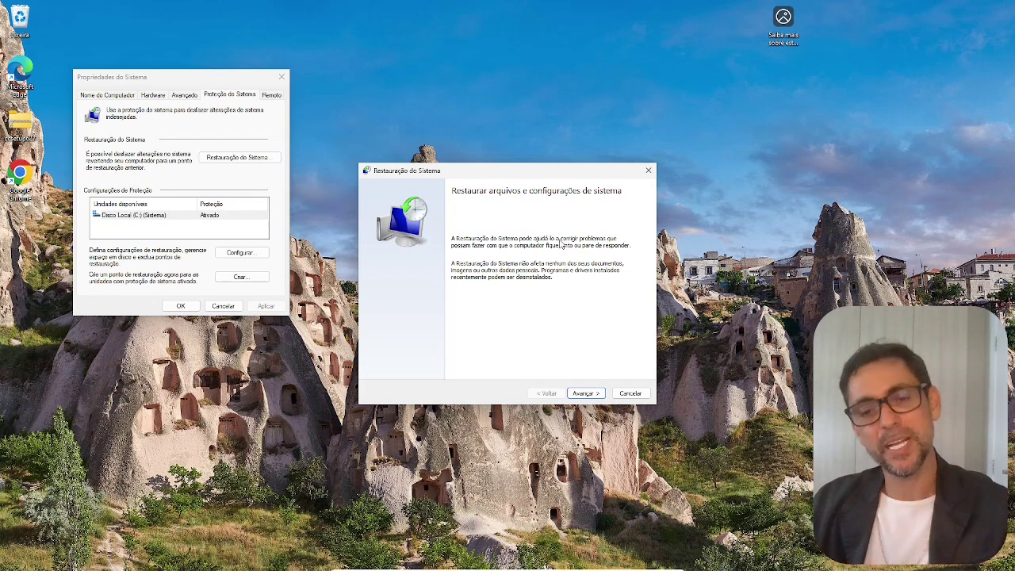
Select the ANTES-DE-INSTALAR-CHROME-09-2024 restore point and scan for the programs affected by restoring it
click(584, 394)
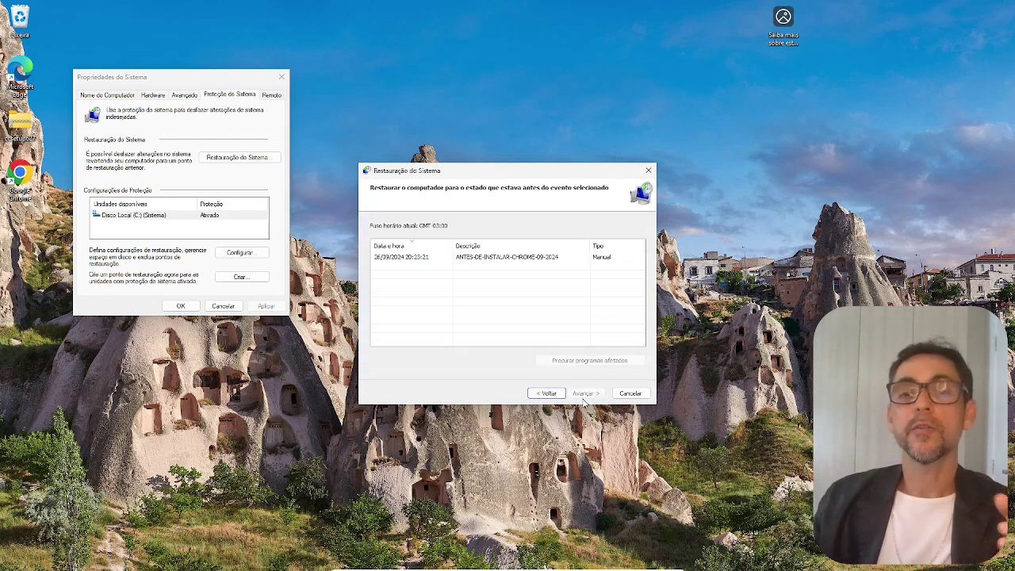
click(485, 258)
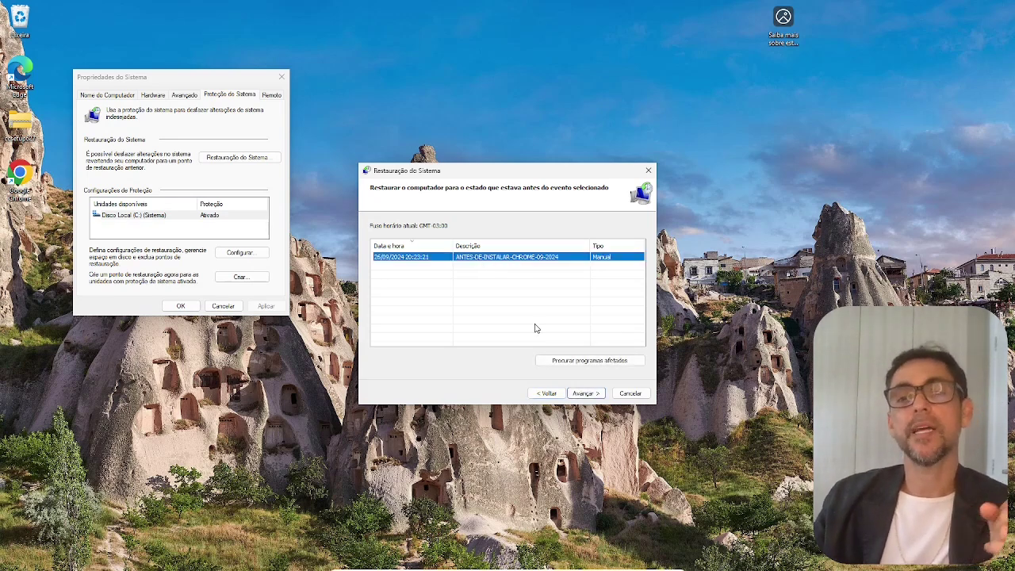
click(587, 362)
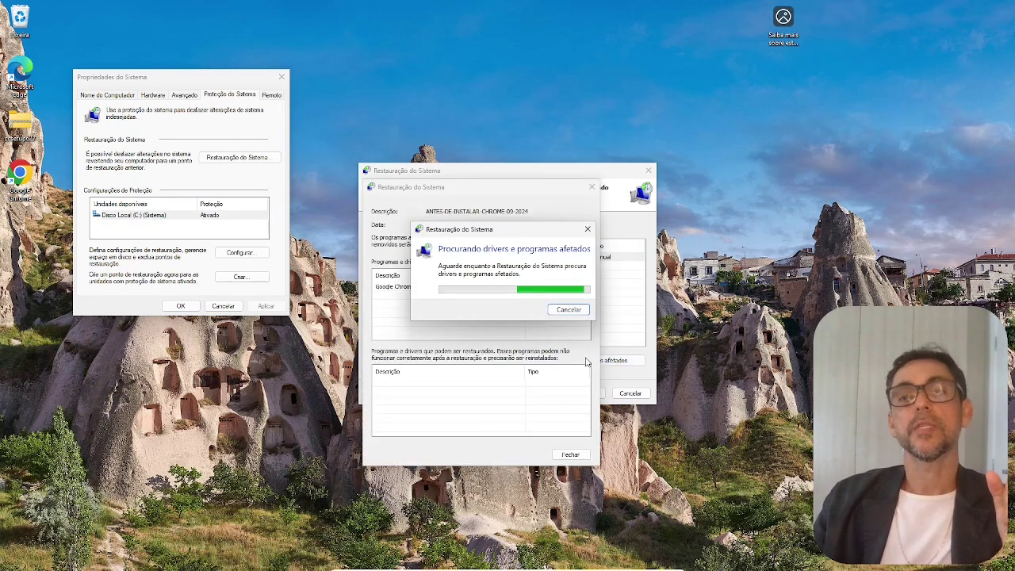